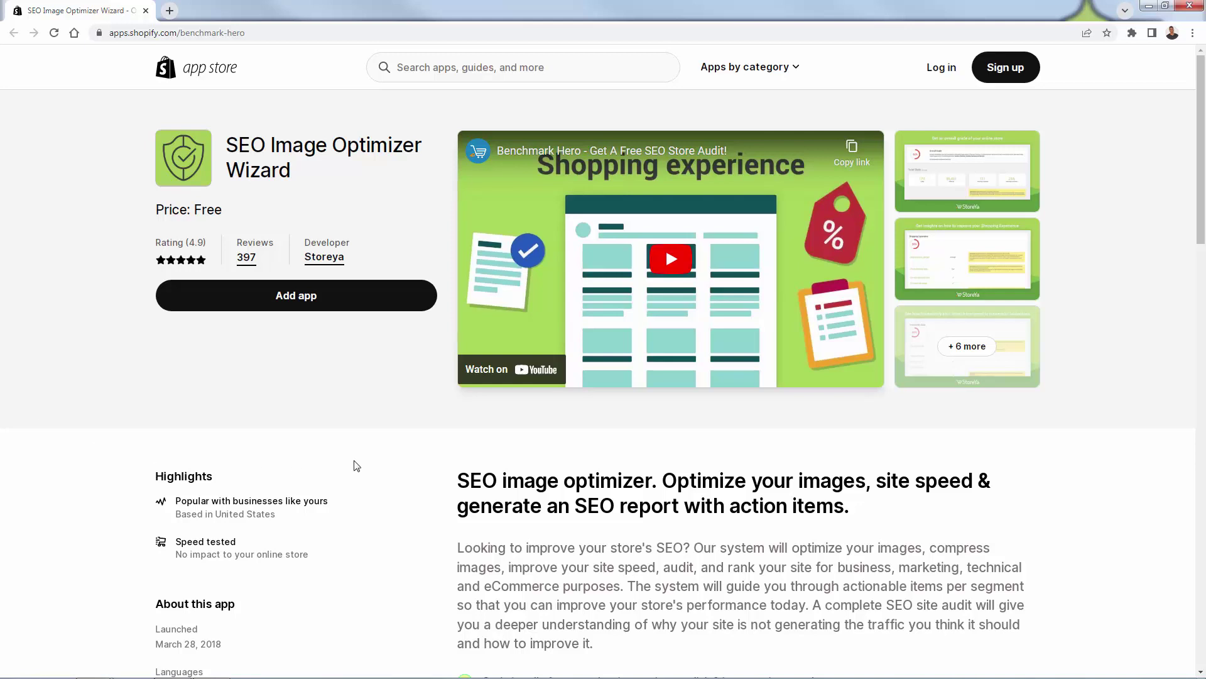
- Read the app listing's headline and first feature bullet on the App Store page
double_click(483, 500)
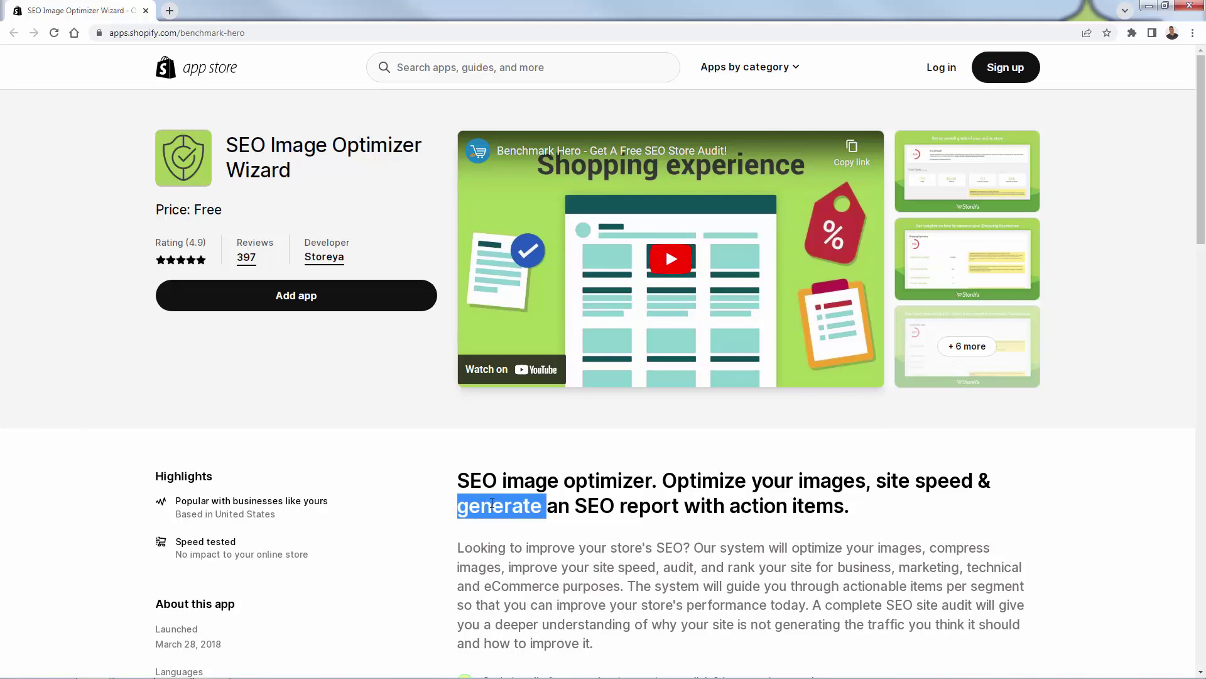
click(494, 501)
scroll(494, 501, down, 2)
scroll(494, 501, down, 1)
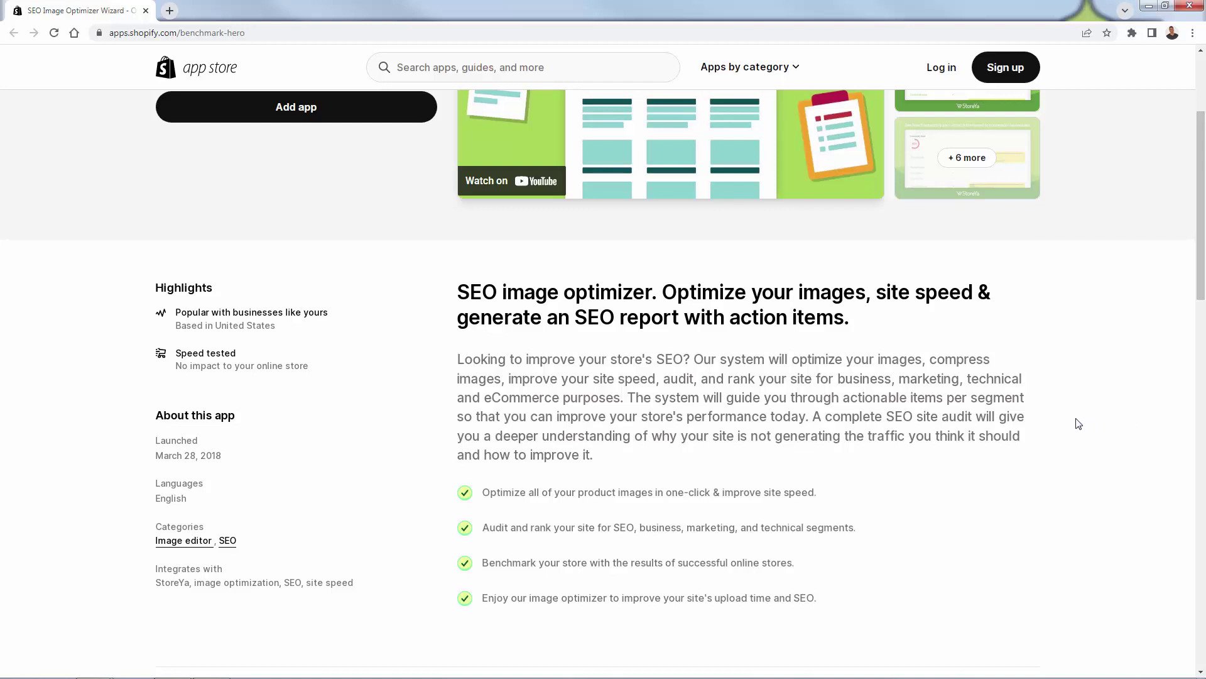
triple_click(745, 492)
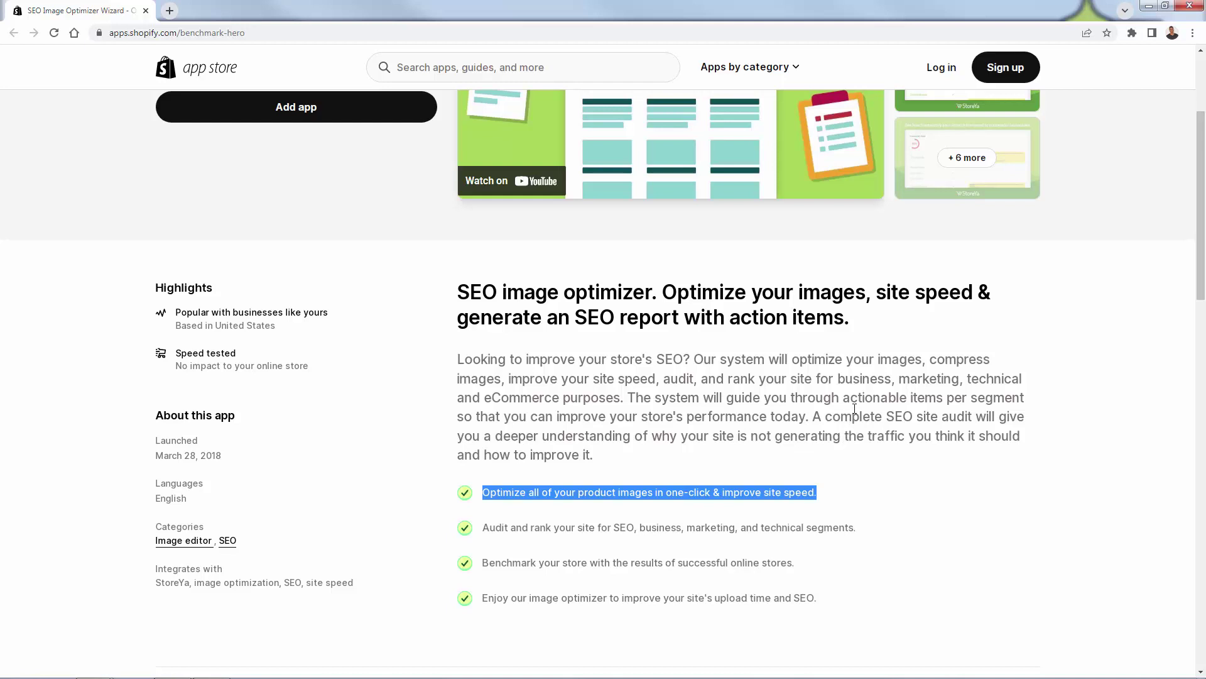
click(842, 412)
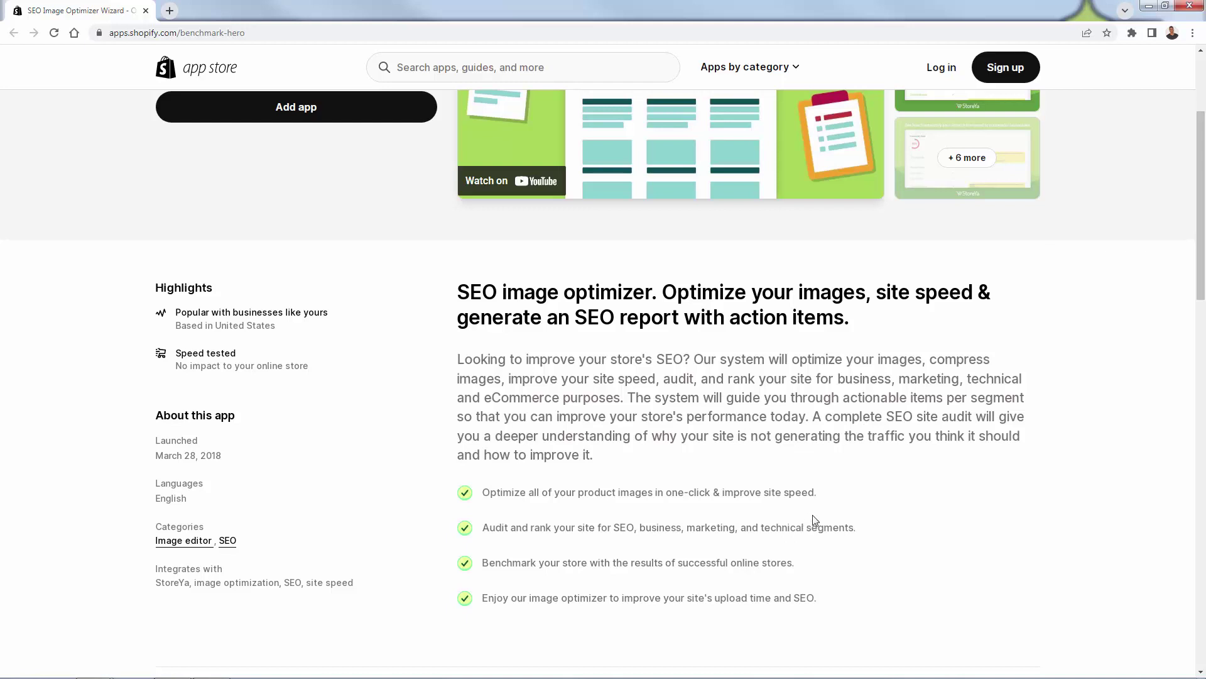
scroll(817, 519, up, 3)
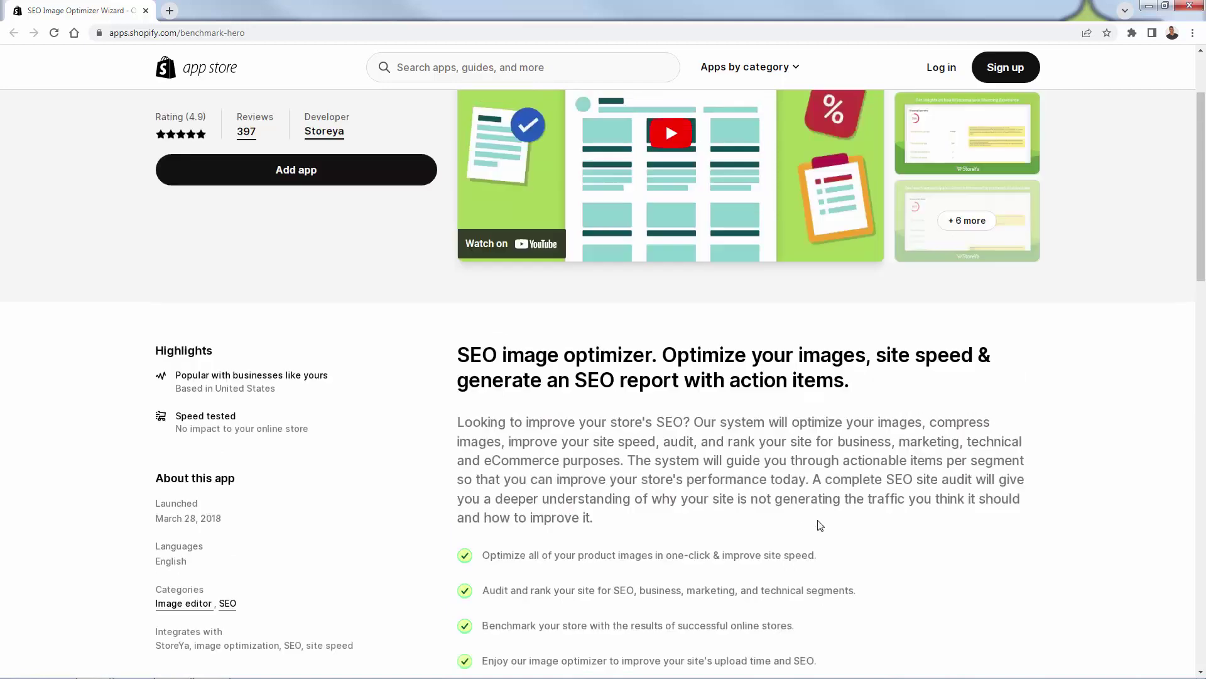
- Page through the full-size app screenshots to the image optimization one, then close the viewer
click(948, 182)
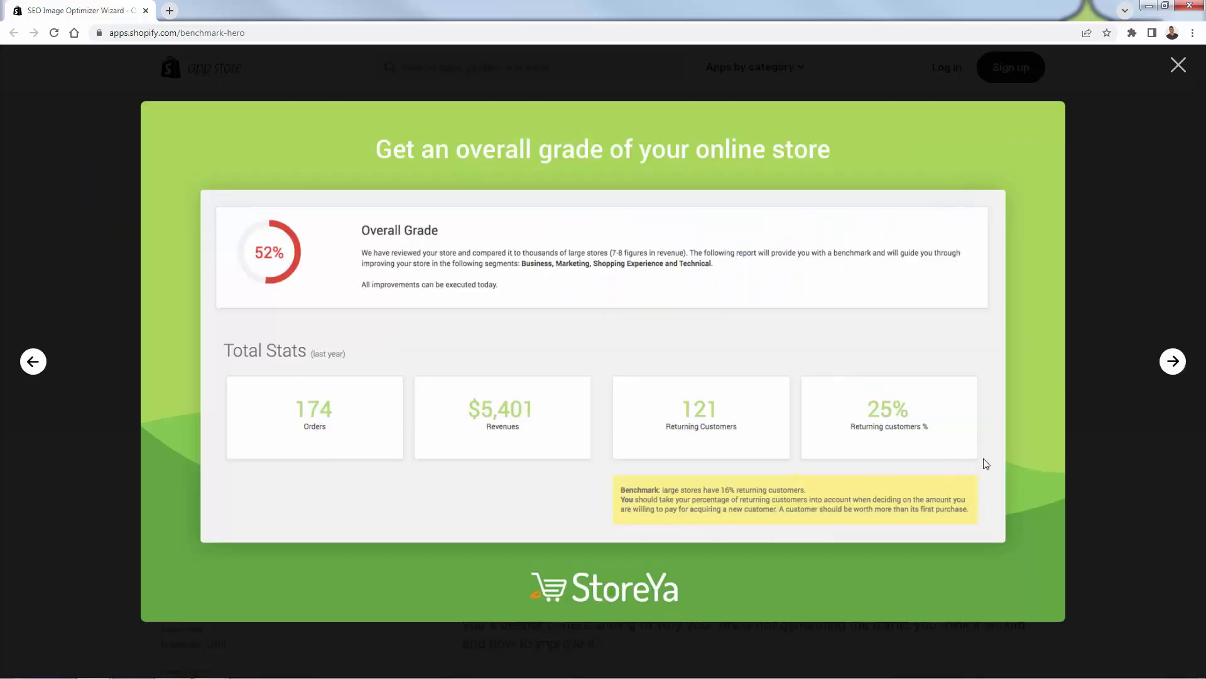
click(1175, 361)
click(1183, 369)
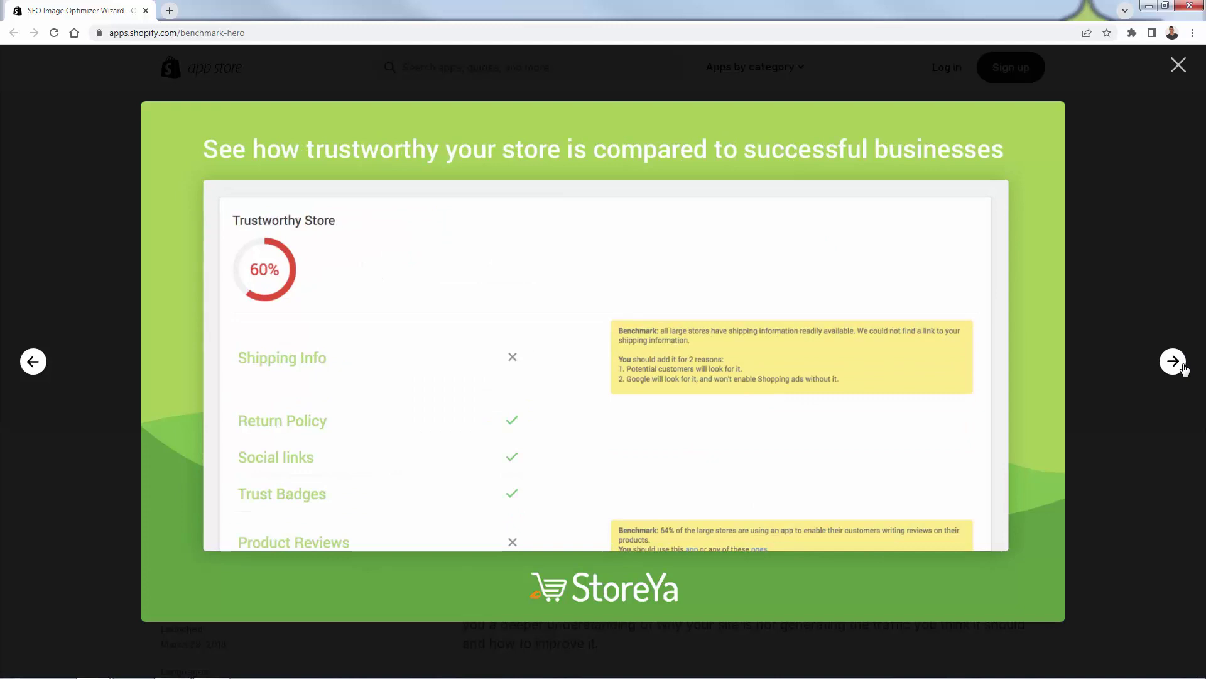
click(1184, 369)
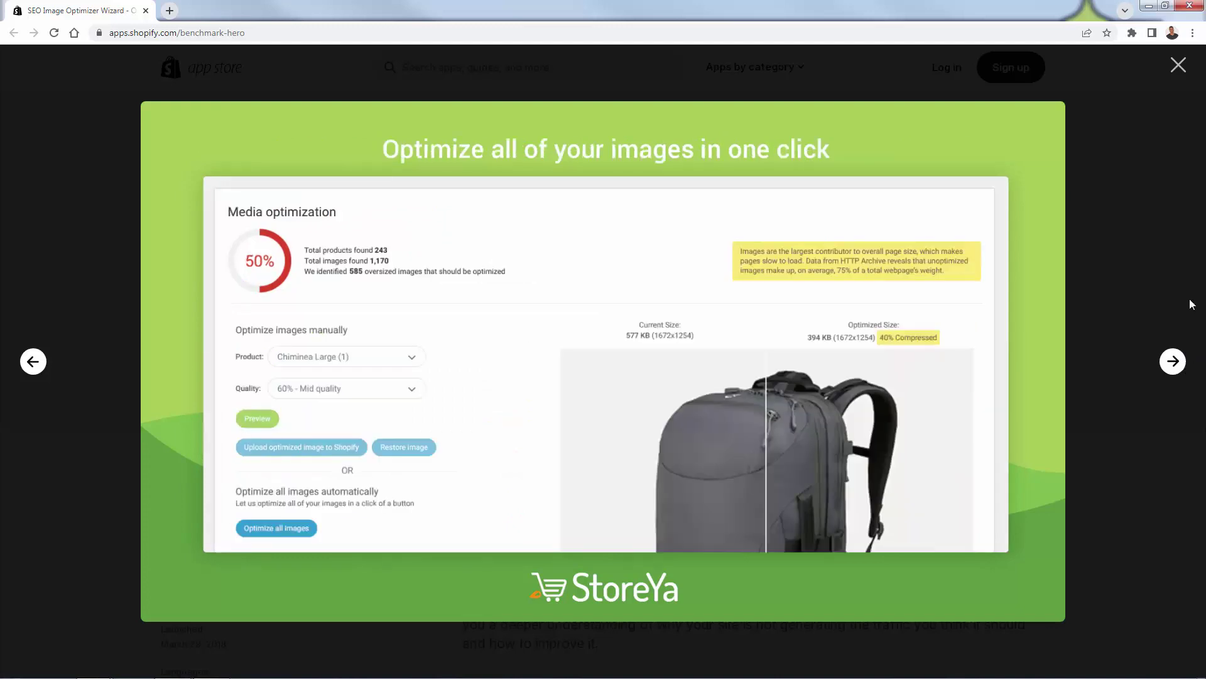
click(1179, 65)
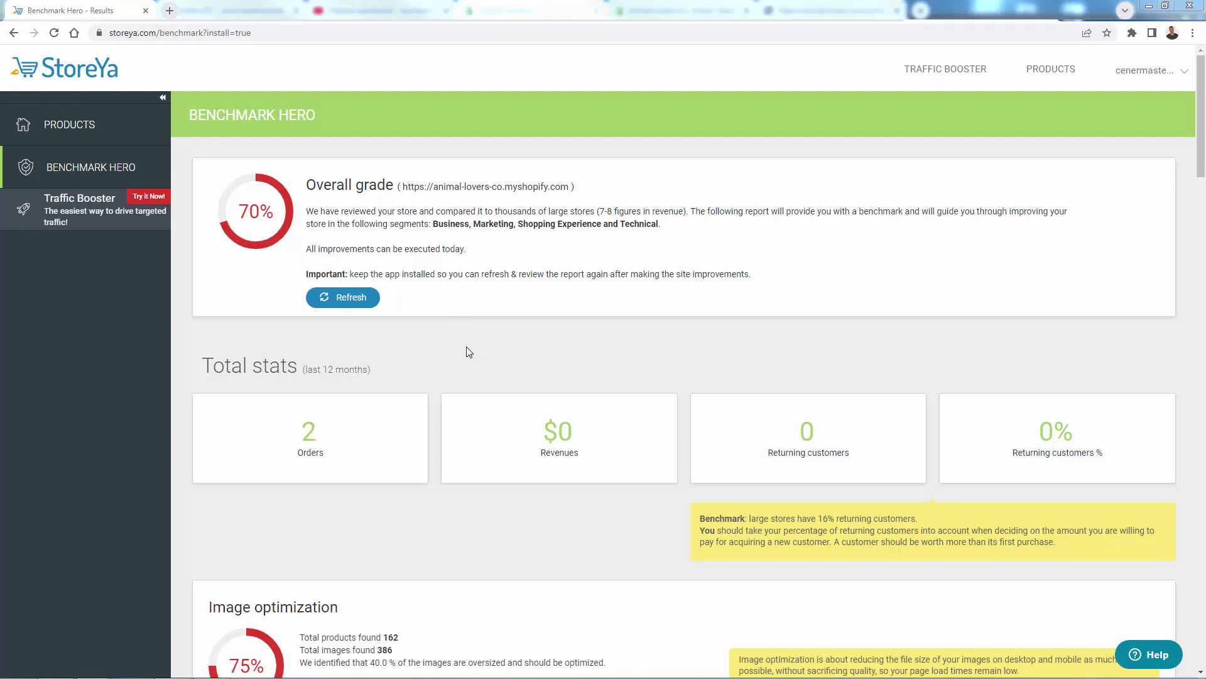
triple_click(419, 250)
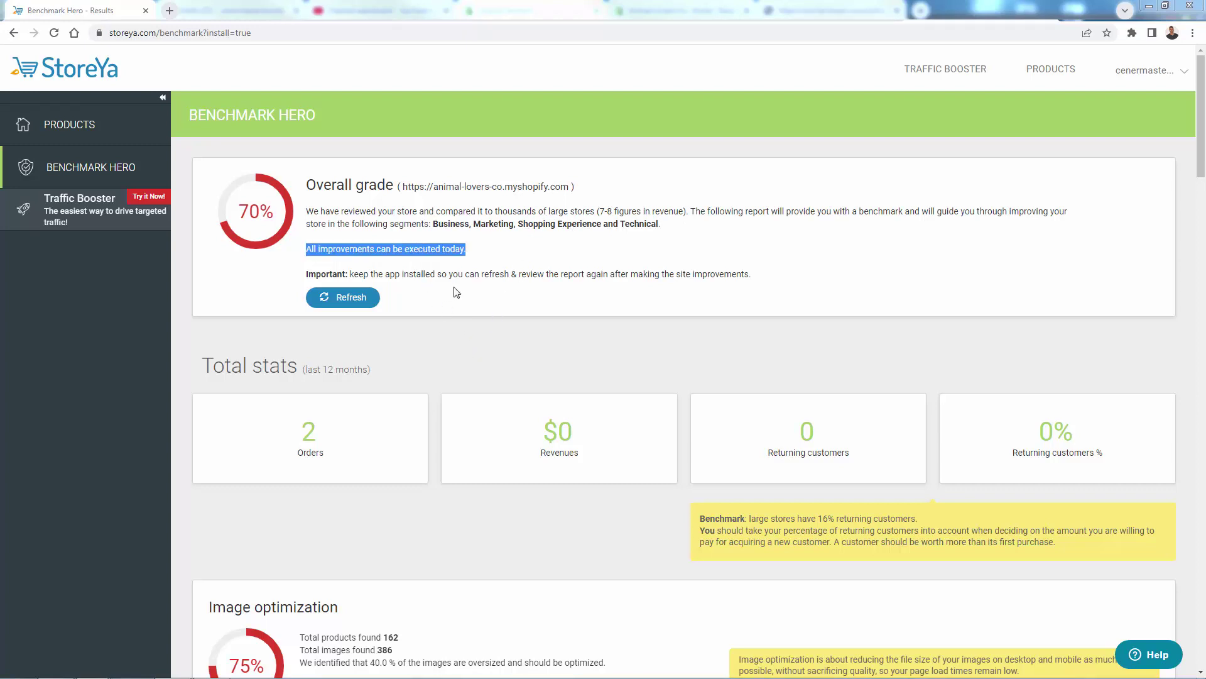
click(455, 292)
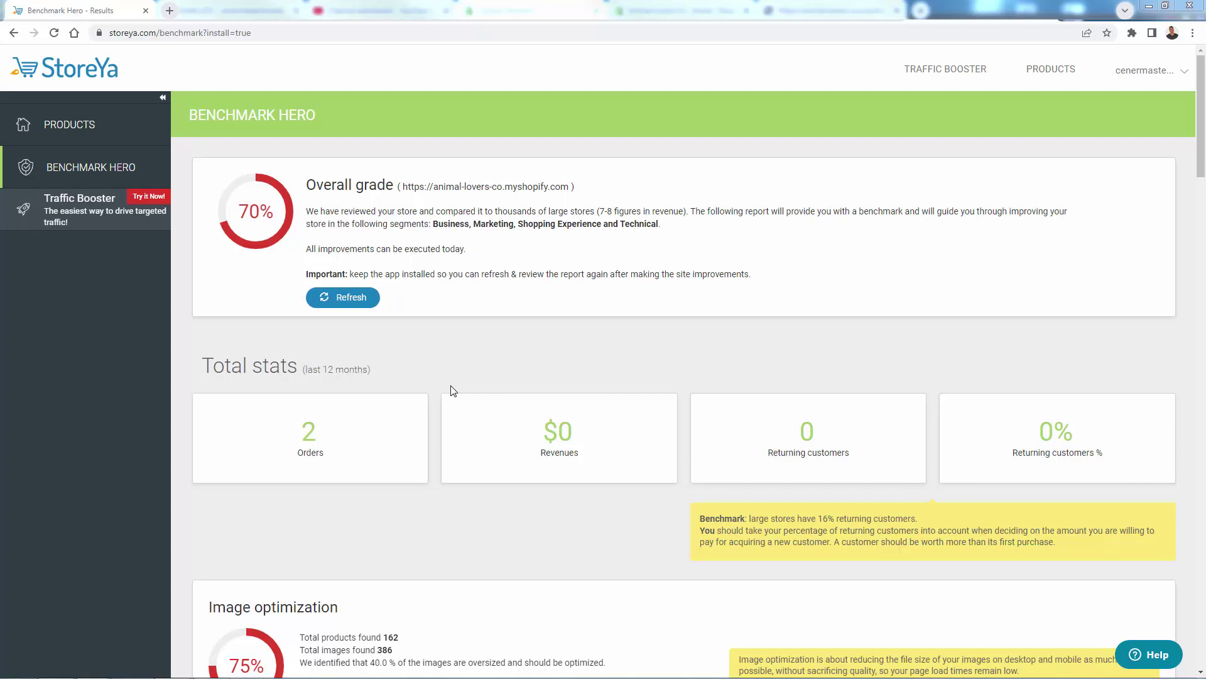
scroll(451, 384, down, 2)
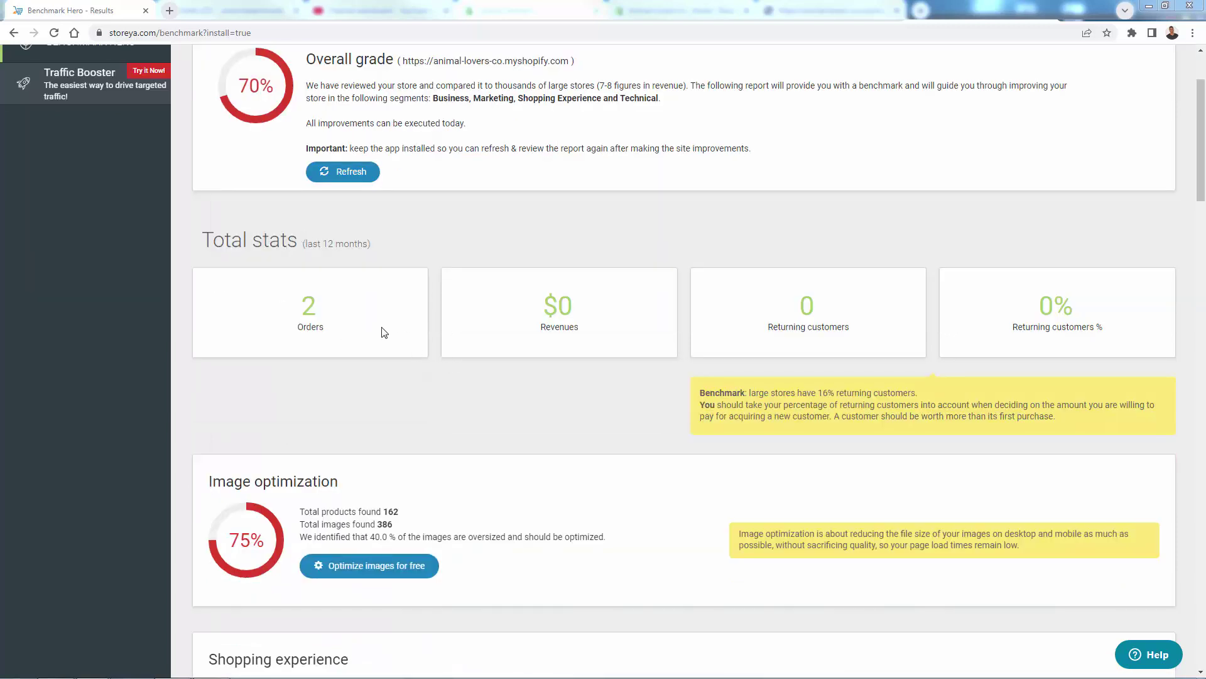
scroll(384, 333, down, 2)
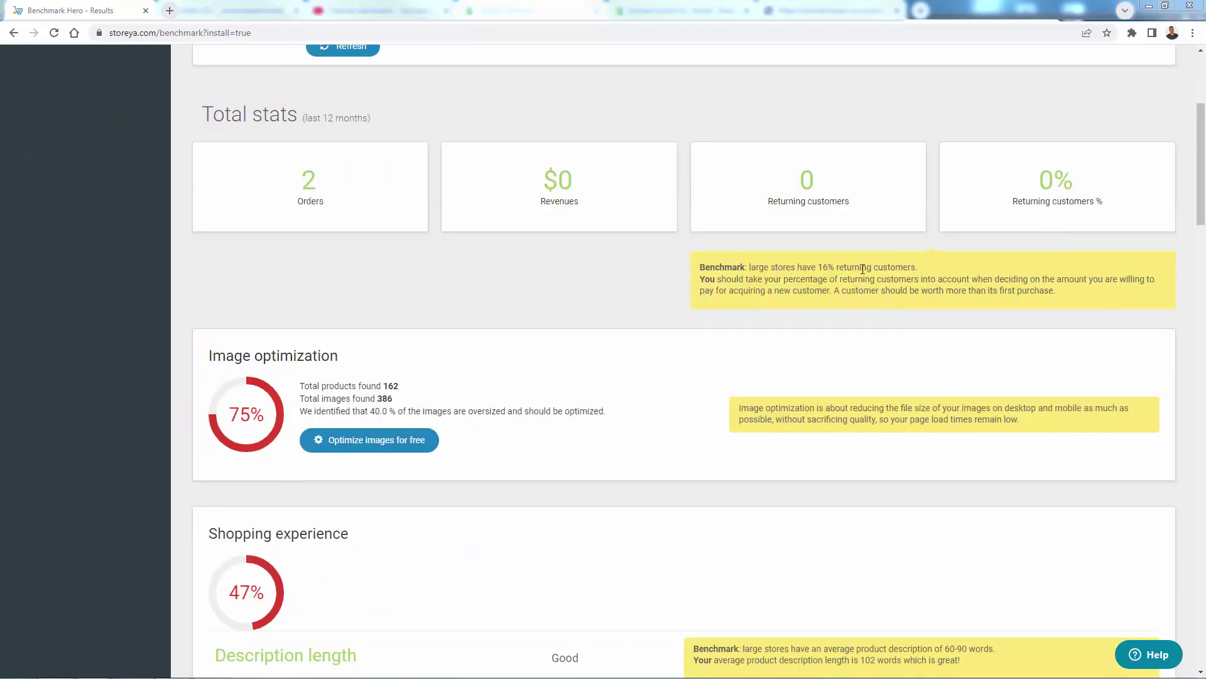
triple_click(872, 267)
click(871, 266)
triple_click(828, 284)
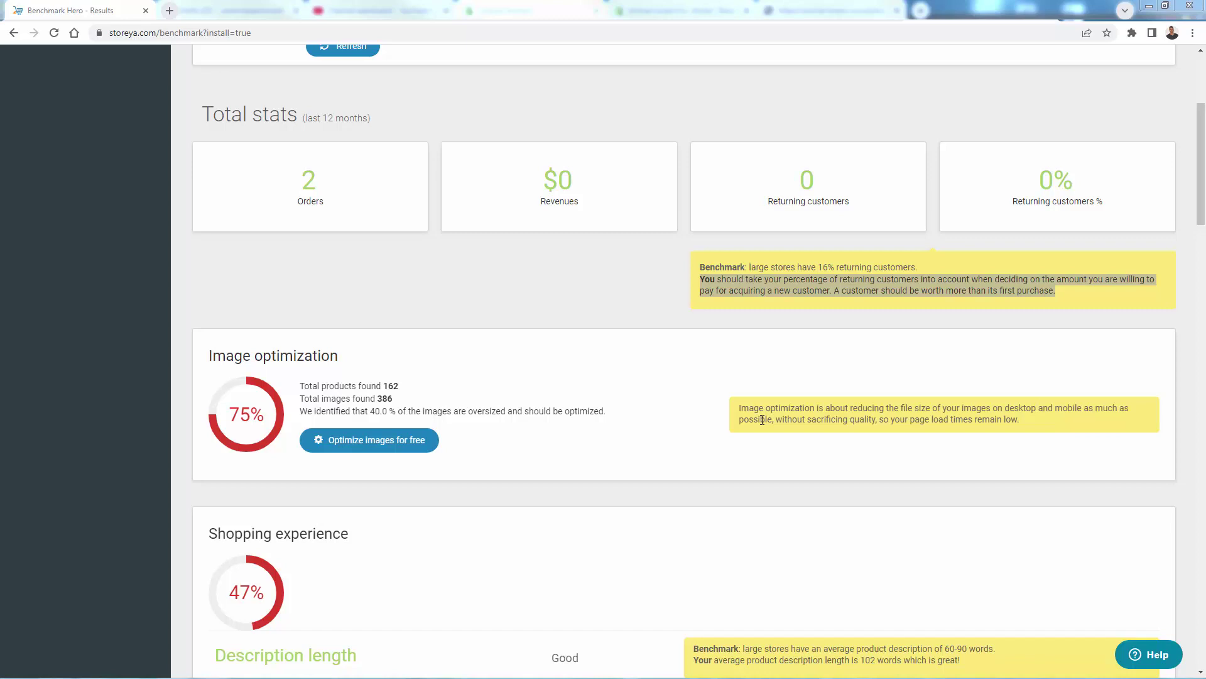
drag(344, 409, 547, 413)
click(547, 416)
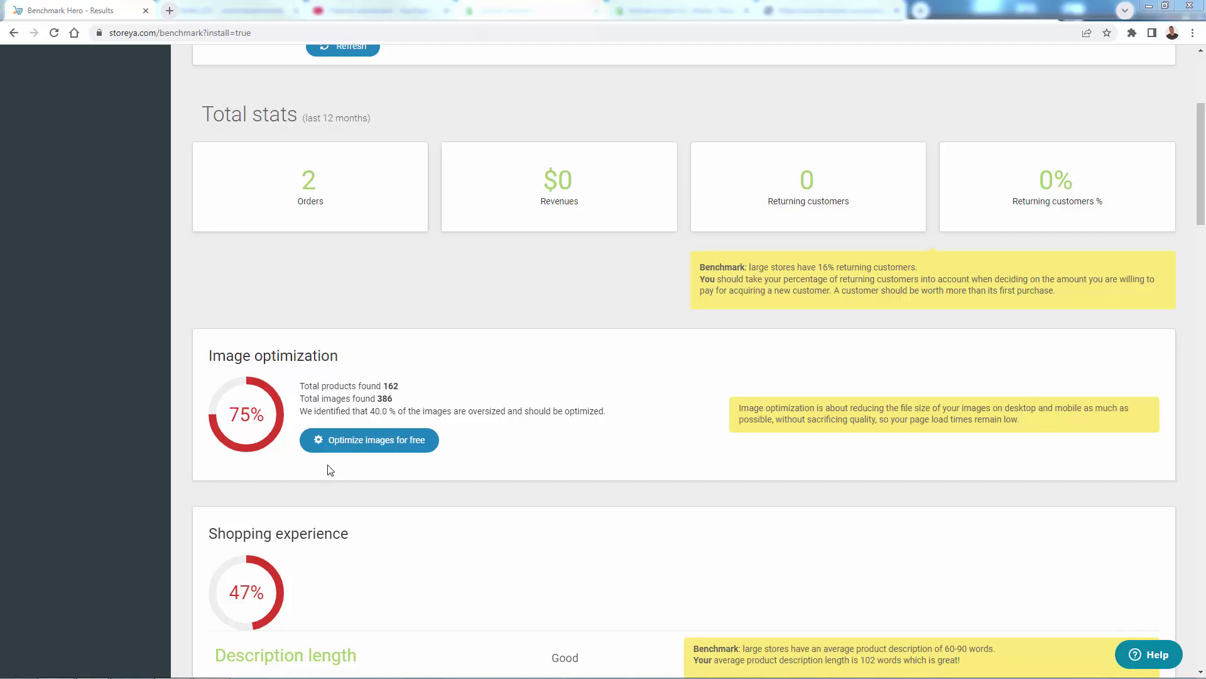
- Start free image optimization and compare the 2 Cat Shapurr Mouse Pad image before and after 31% compression
click(375, 443)
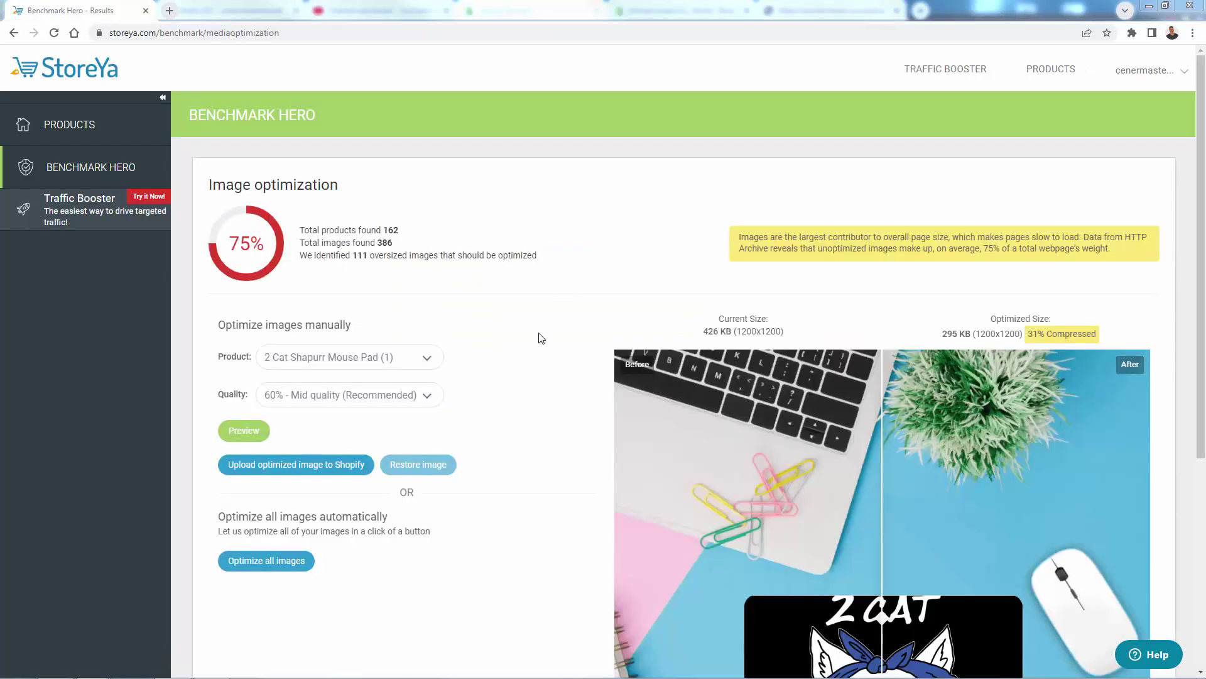
scroll(541, 338, down, 2)
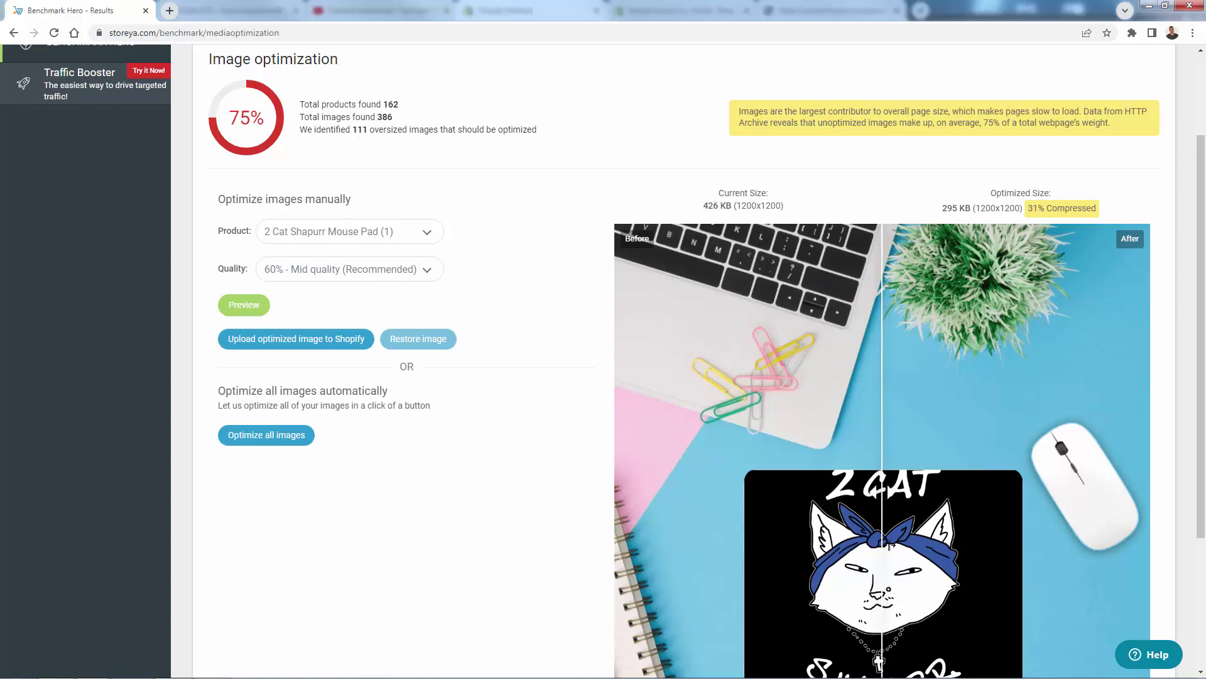
drag(890, 545, 843, 541)
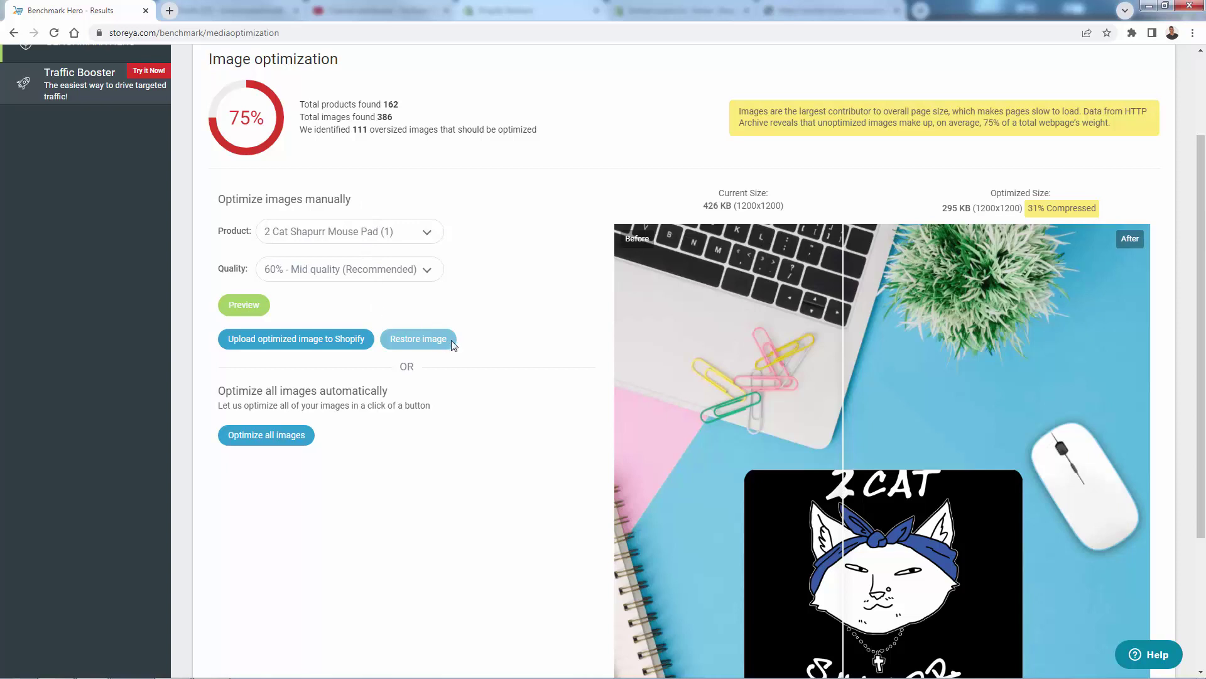
scroll(468, 350, down, 2)
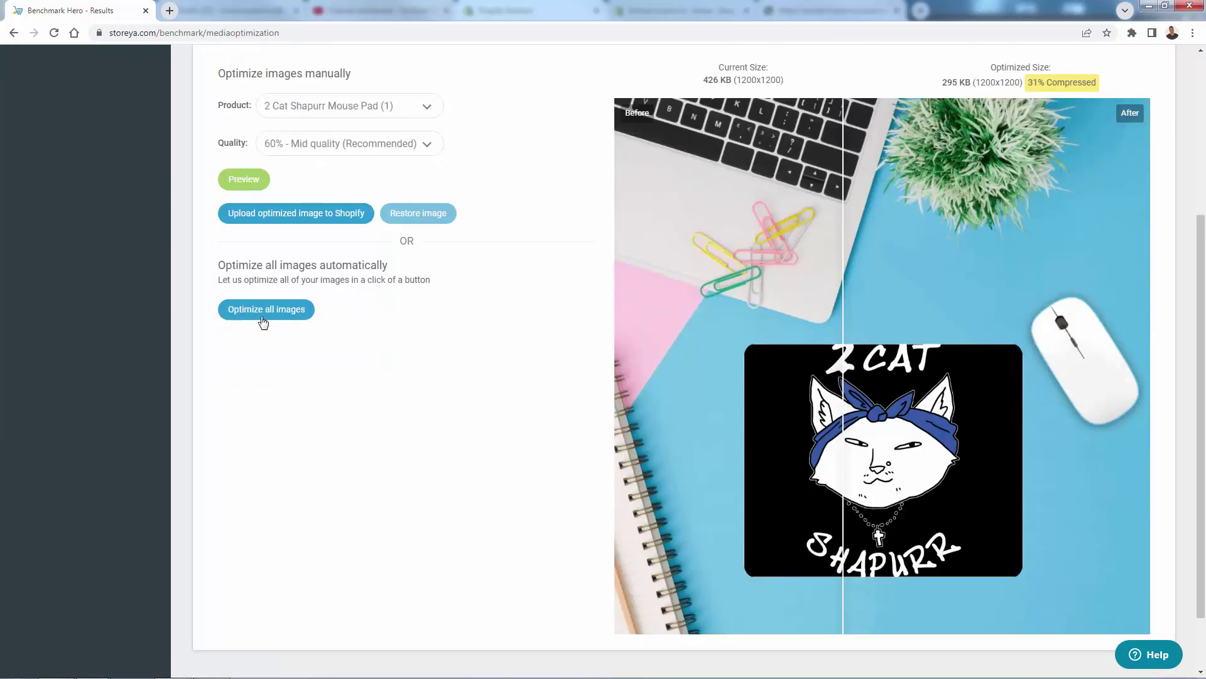
- Optimize all images (103 optimized, 8 hours saved), return to the report and dismiss the review popup
click(263, 321)
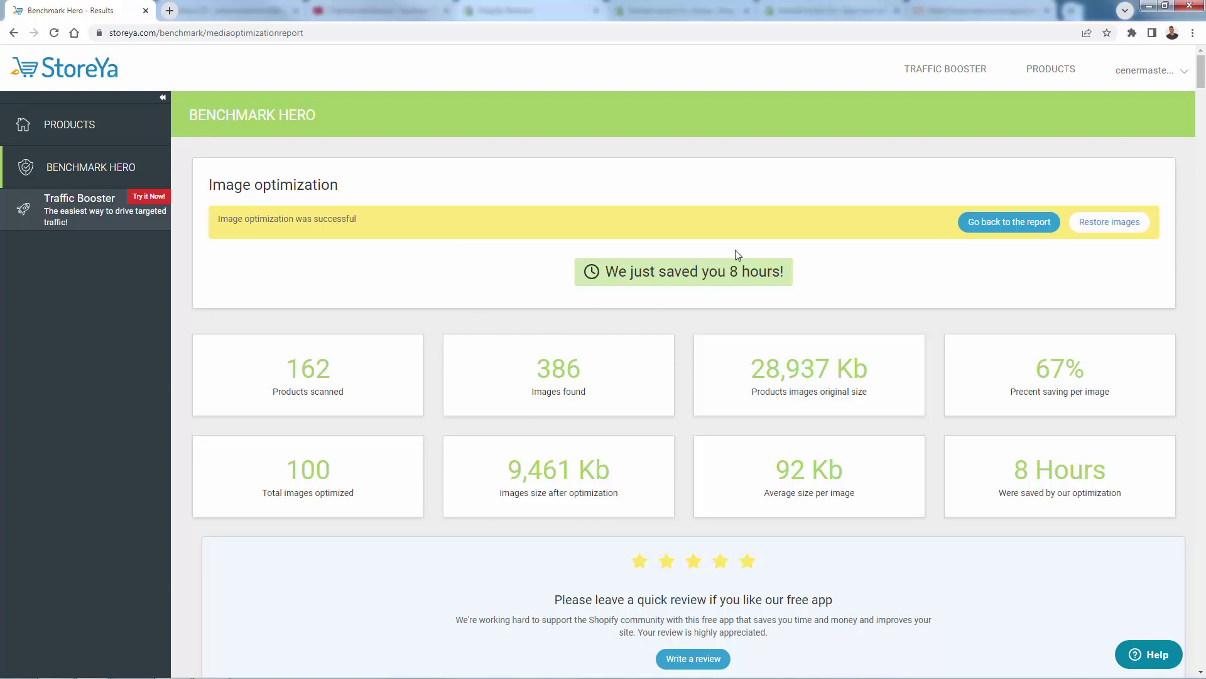
triple_click(722, 273)
click(722, 272)
click(1026, 223)
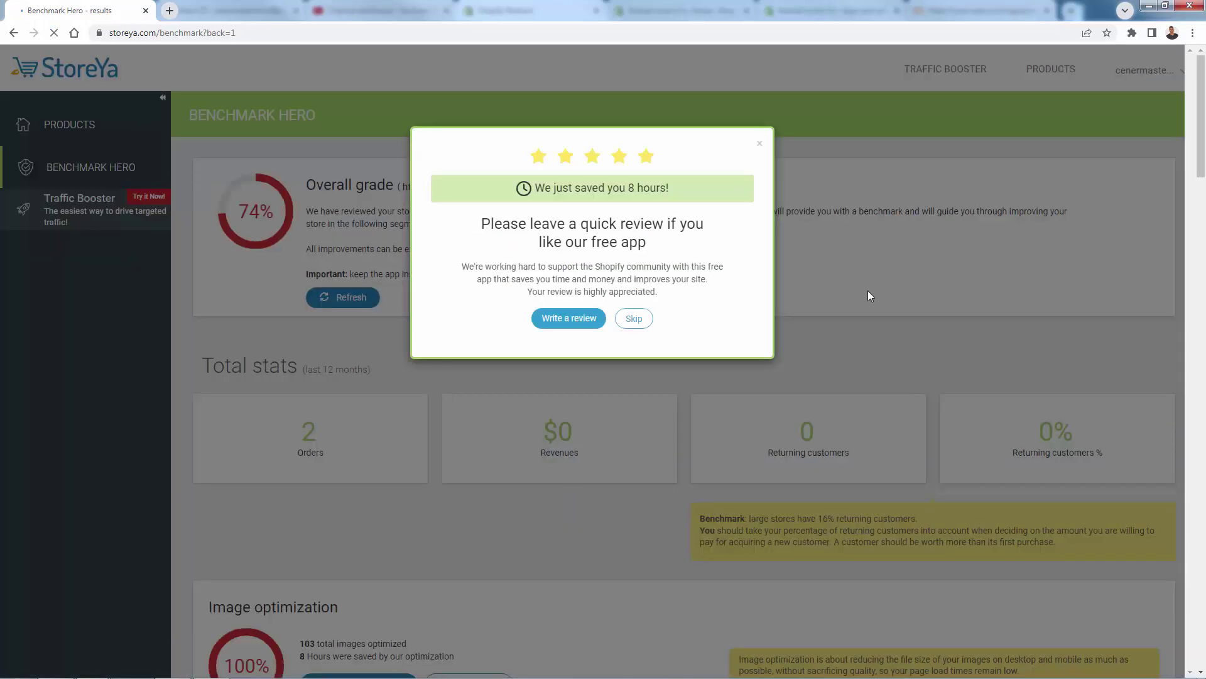
click(760, 145)
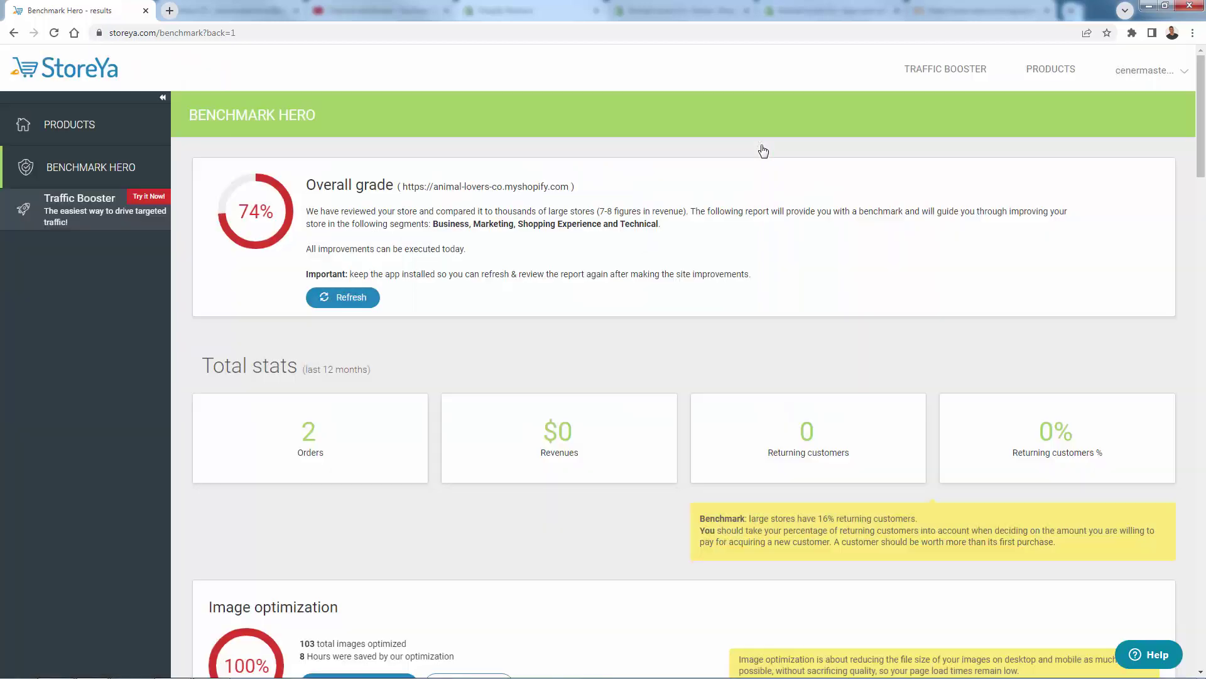
- Scroll to the 47% Shopping experience section and highlight the 102-word description length finding
scroll(668, 352, down, 5)
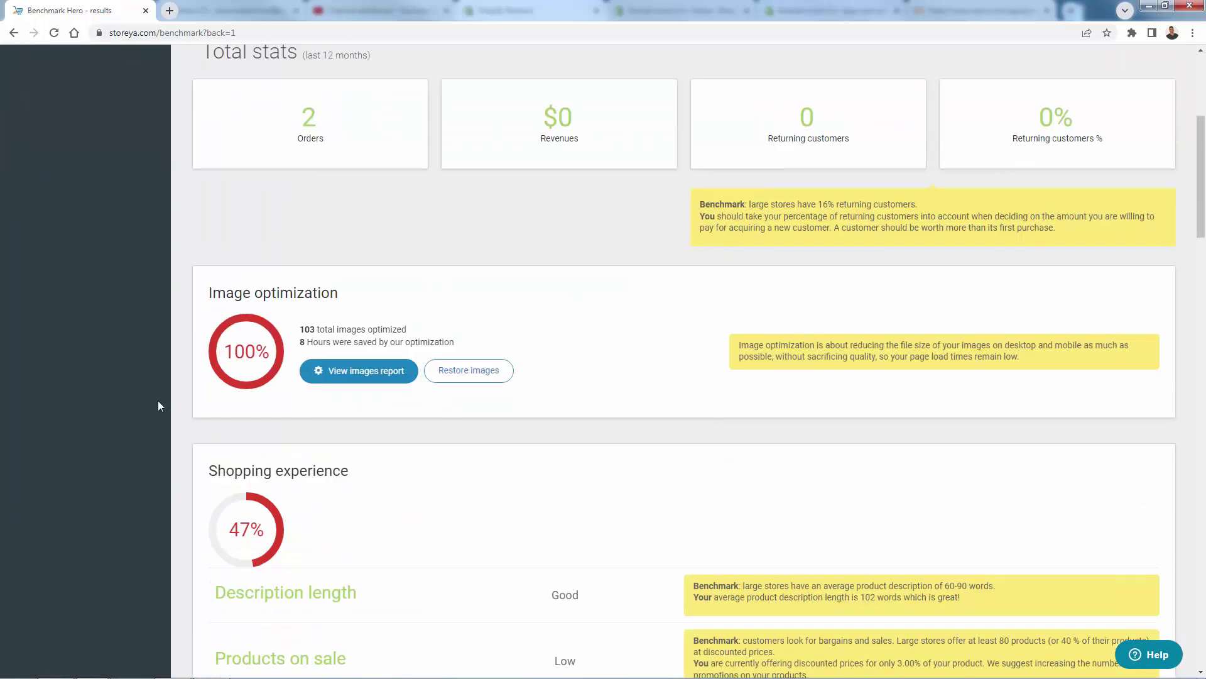
scroll(254, 326, down, 4)
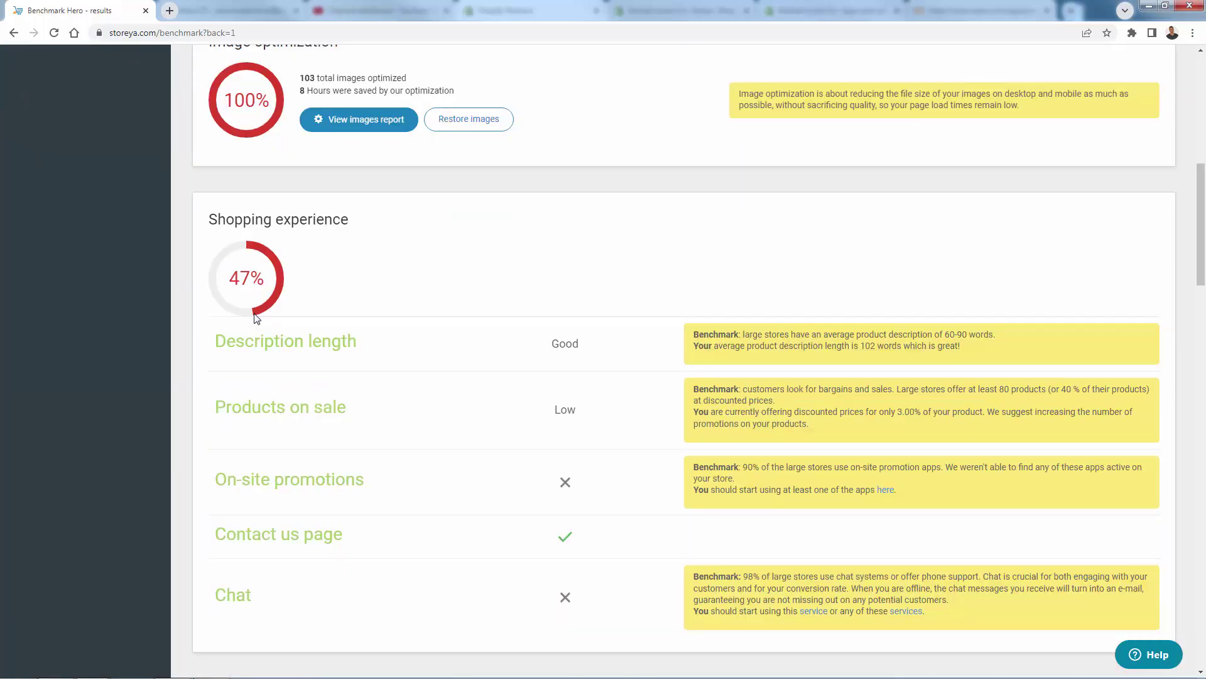
scroll(255, 350, down, 1)
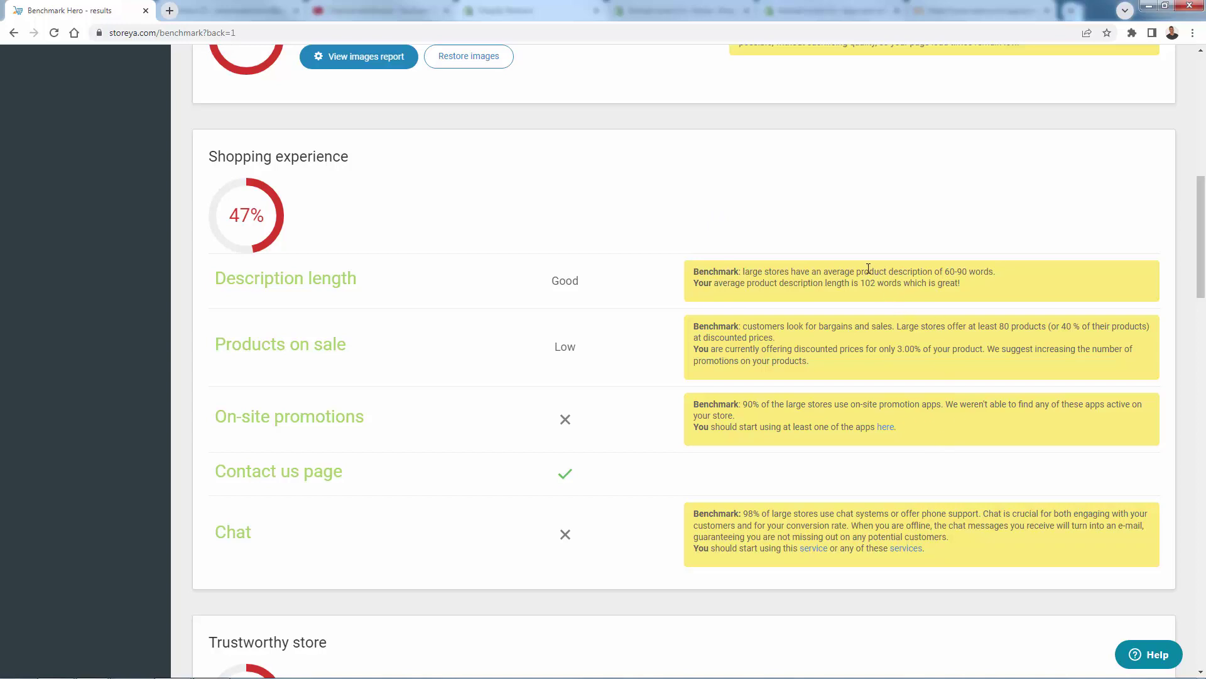
drag(847, 283, 900, 294)
click(933, 283)
- Scroll past the 67% Trustworthy store results down to Common SEO Issues at 72%
scroll(855, 400, down, 7)
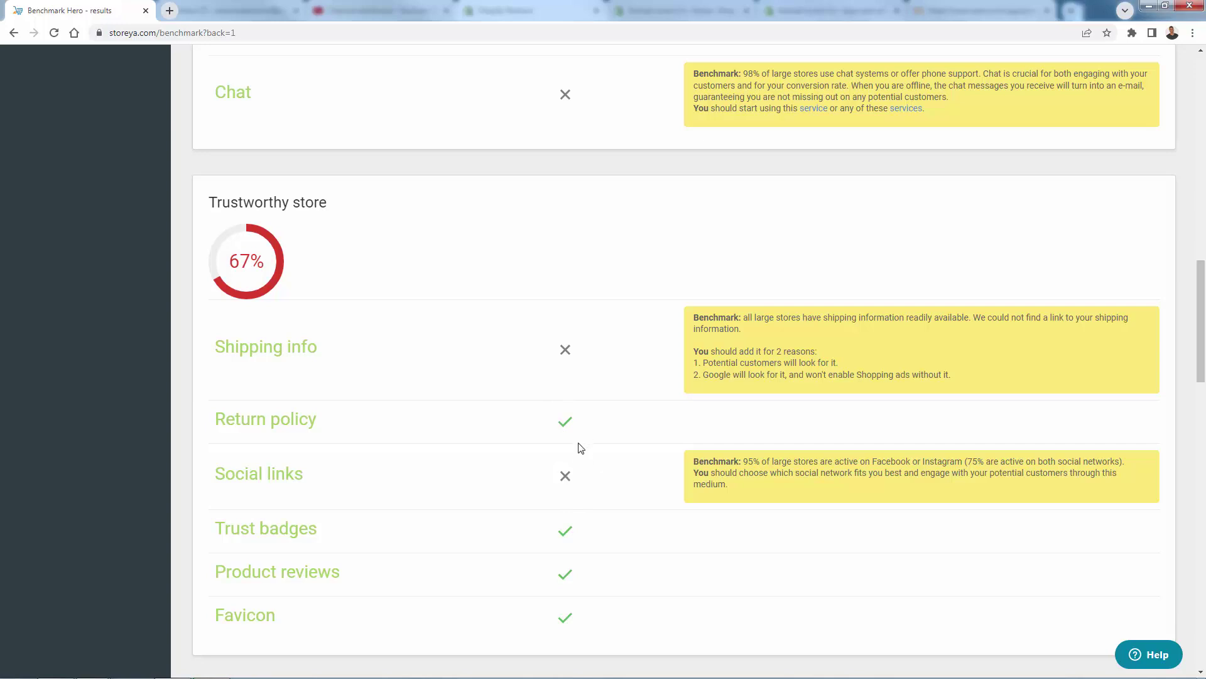
scroll(581, 448, down, 9)
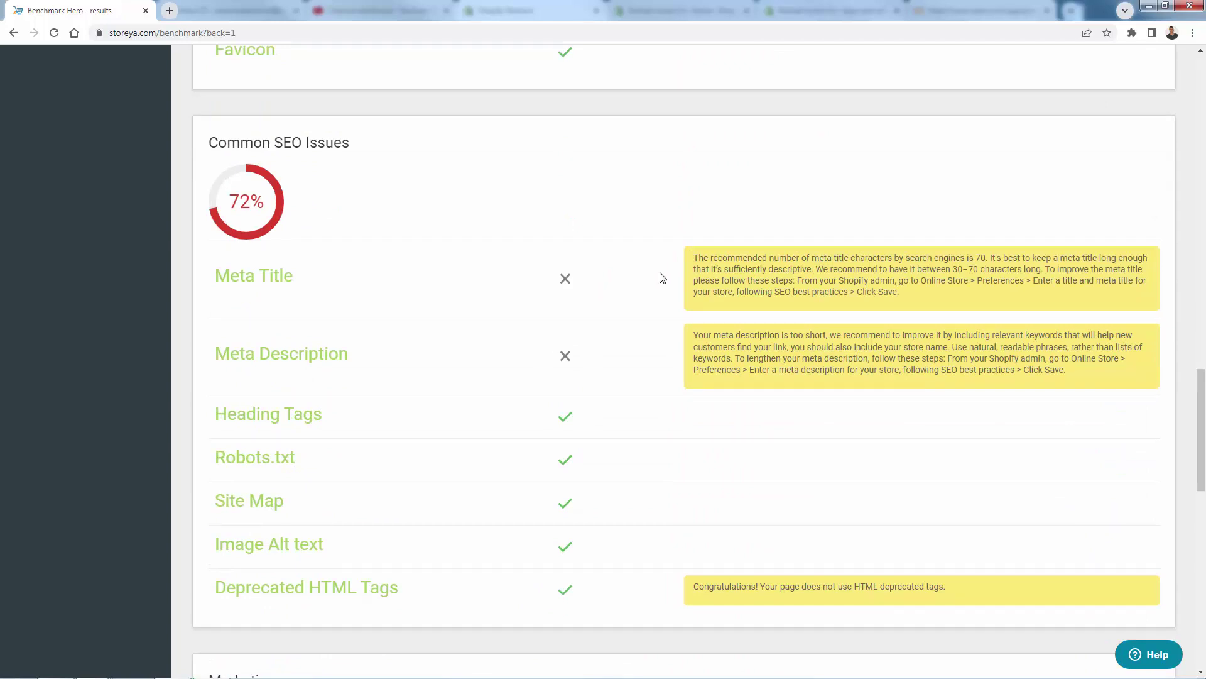
- Highlight the Meta Title recommendation, then scroll on to the 60% Marketing section
drag(713, 254, 1125, 292)
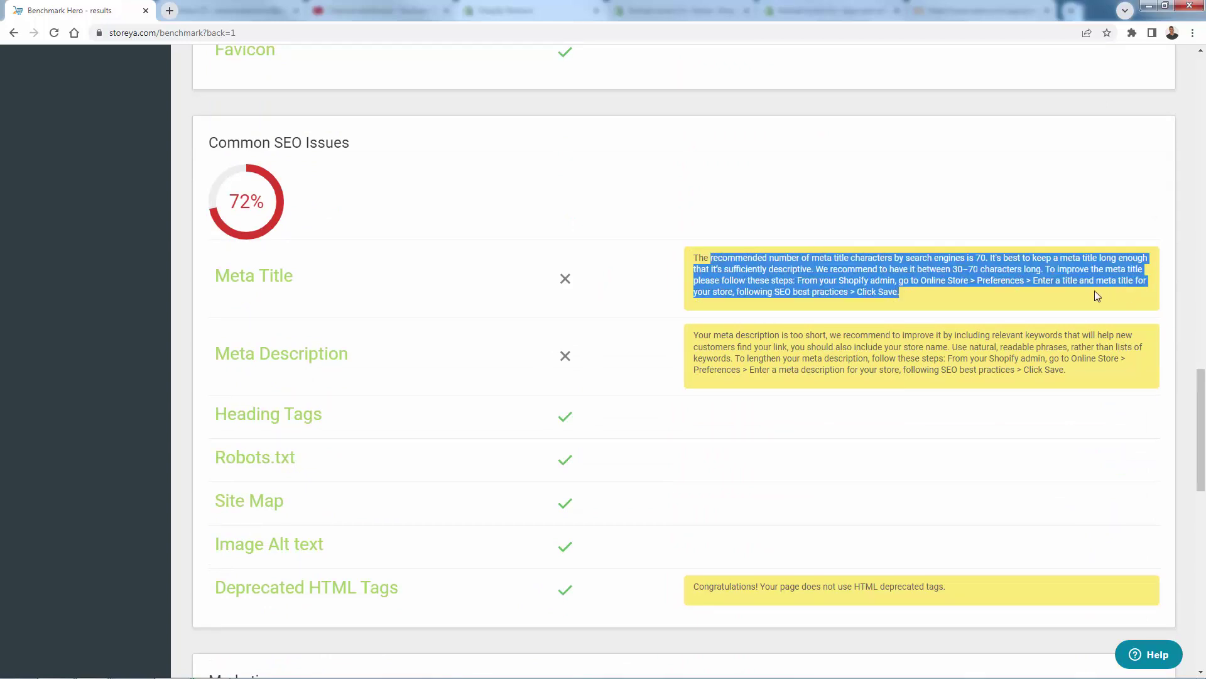
click(1057, 274)
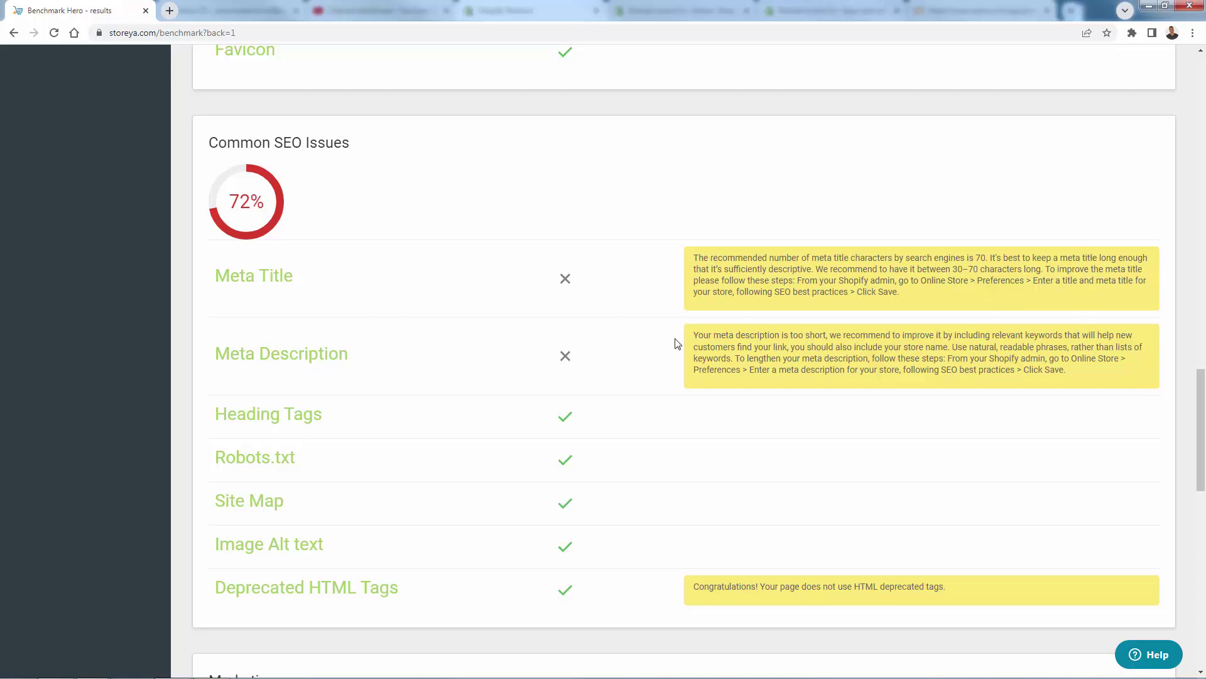
scroll(452, 404, down, 1)
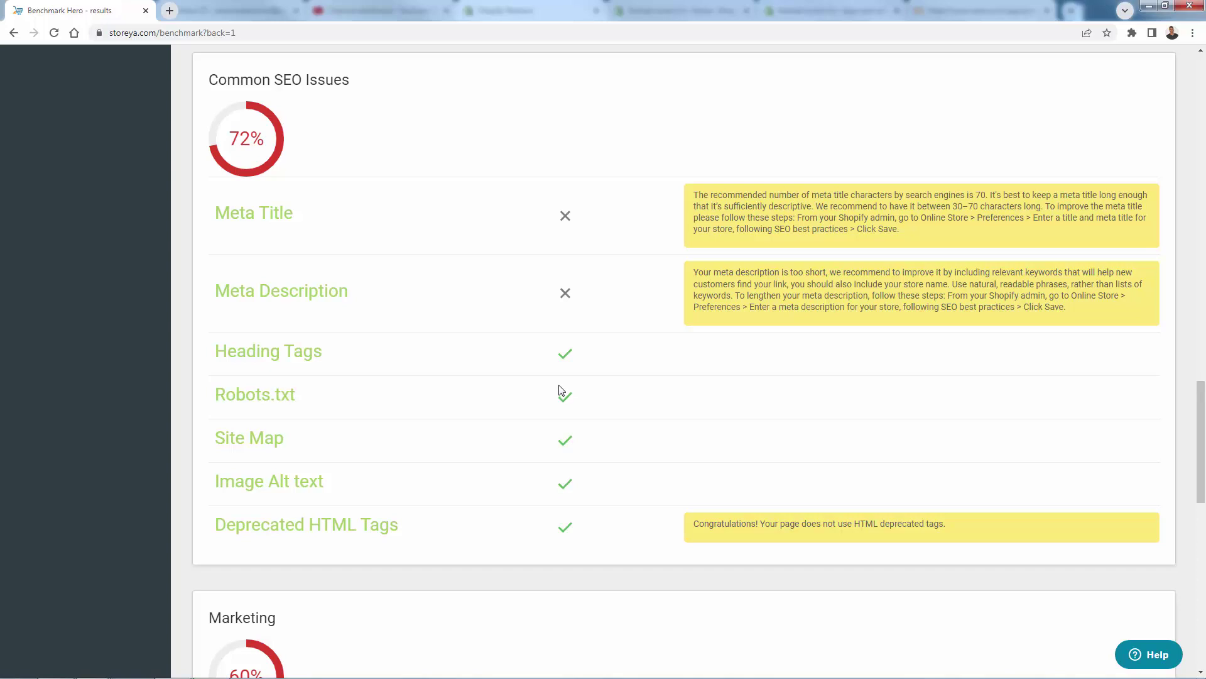
scroll(753, 287, down, 8)
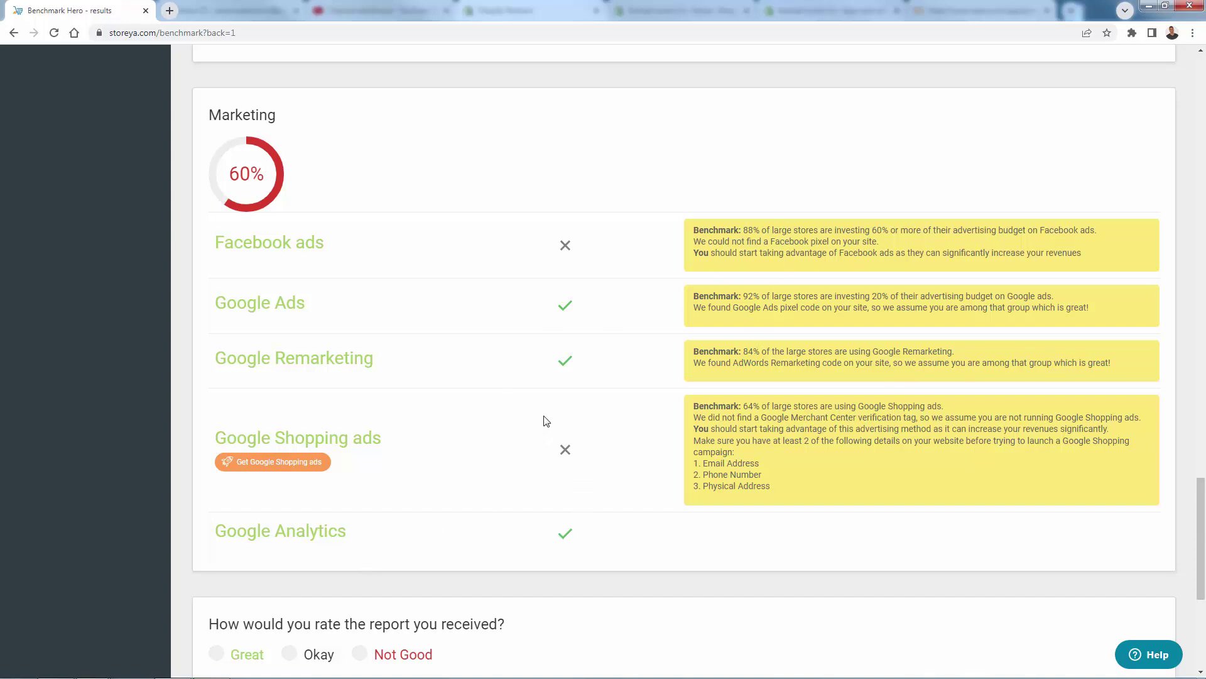
- Scroll down to the end of the report and back up toward the 74% overall grade
scroll(545, 421, down, 1)
scroll(546, 421, down, 5)
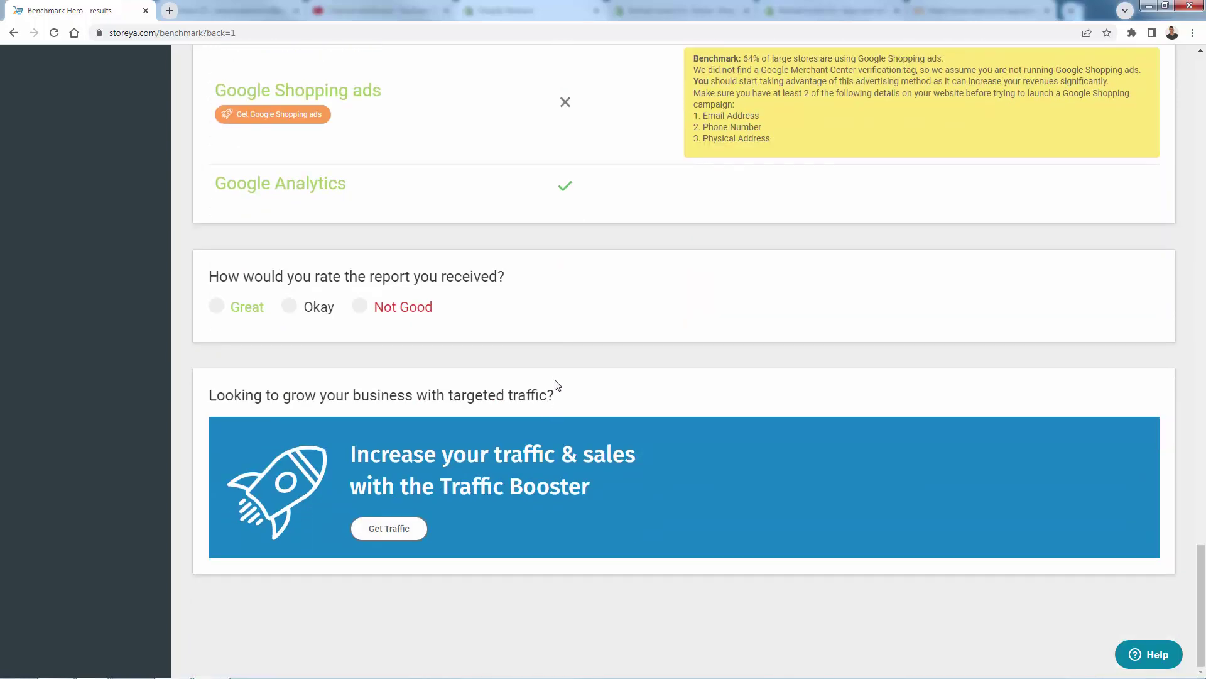
scroll(546, 394, up, 8)
scroll(546, 395, up, 14)
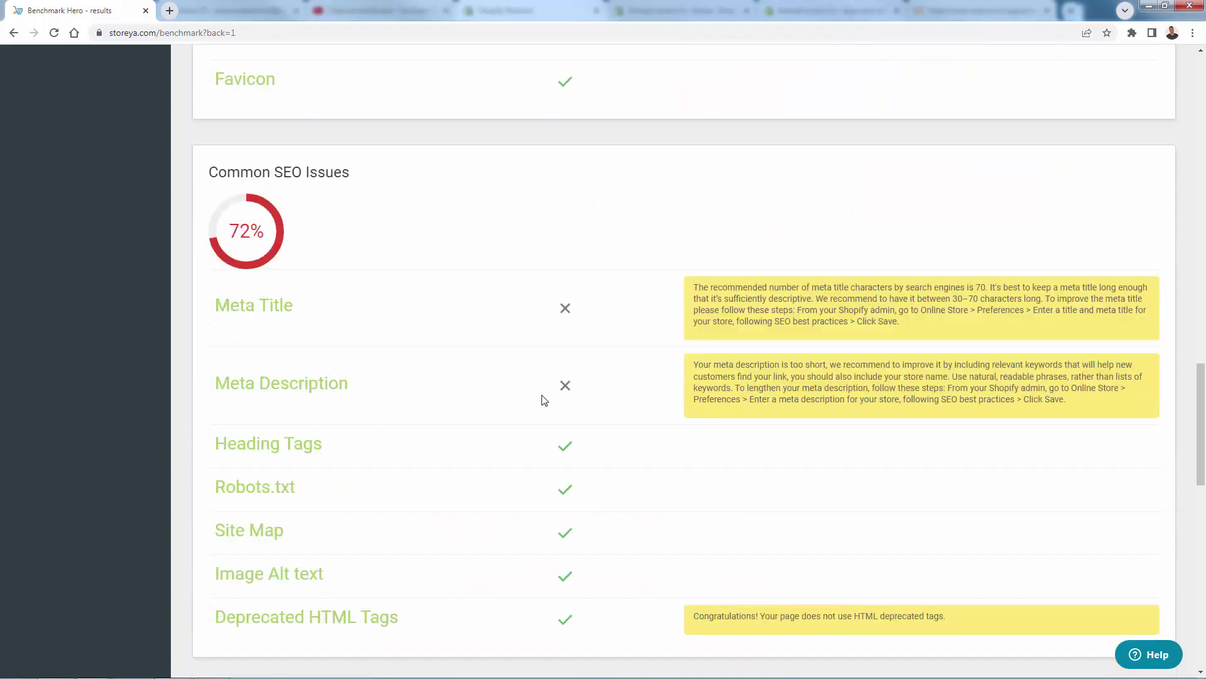
scroll(544, 399, up, 12)
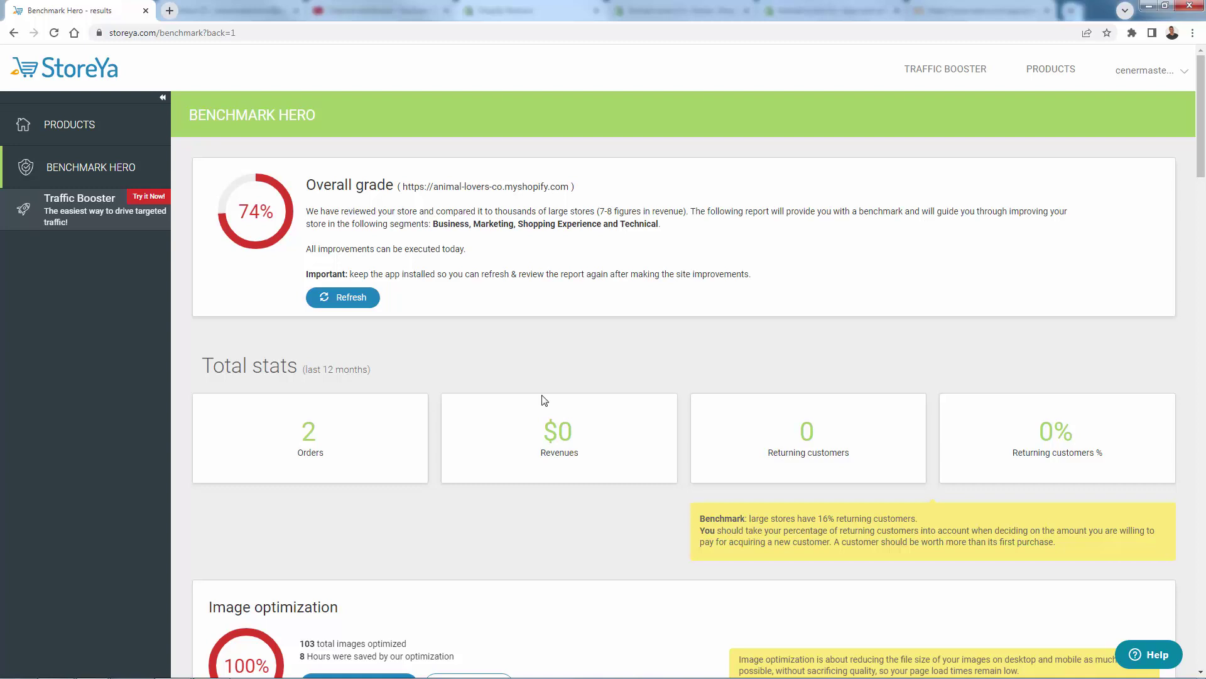
scroll(542, 398, down, 6)
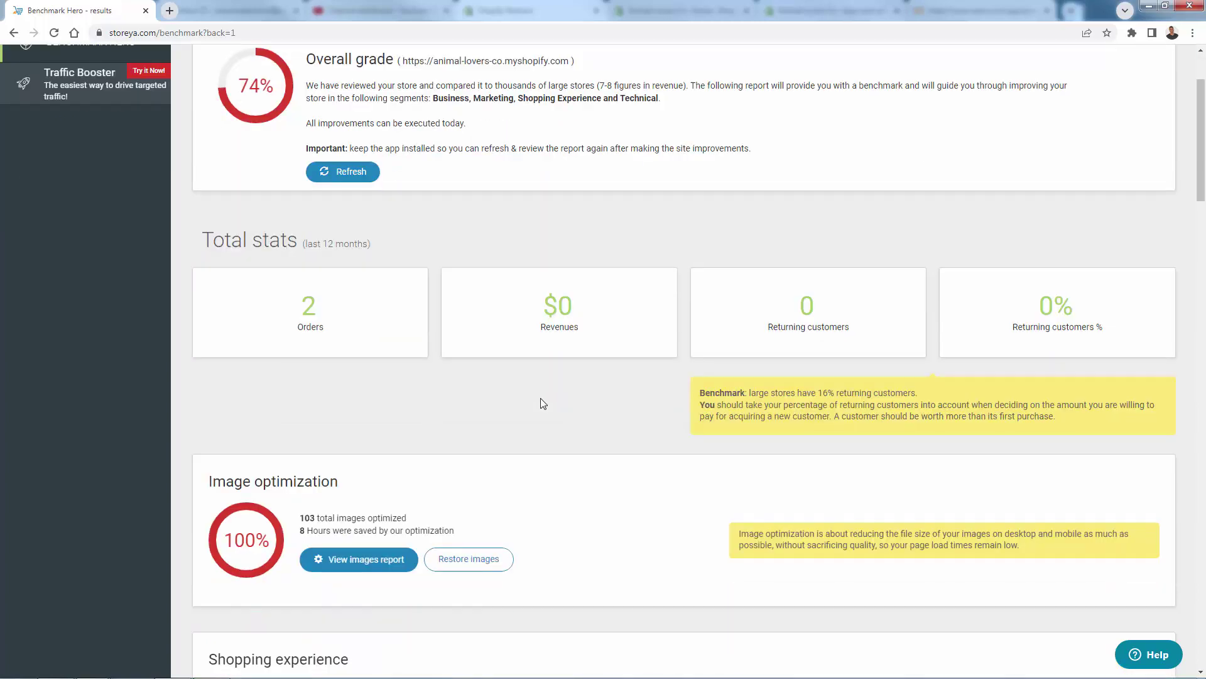
scroll(532, 383, down, 4)
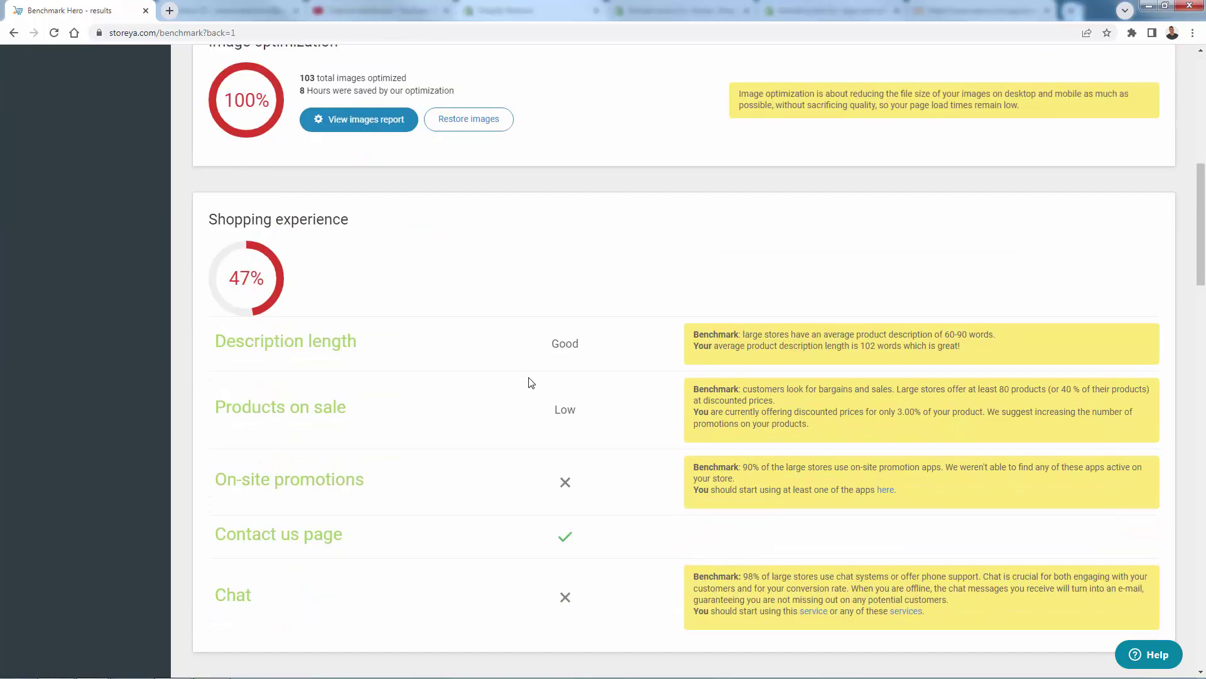
scroll(463, 398, down, 3)
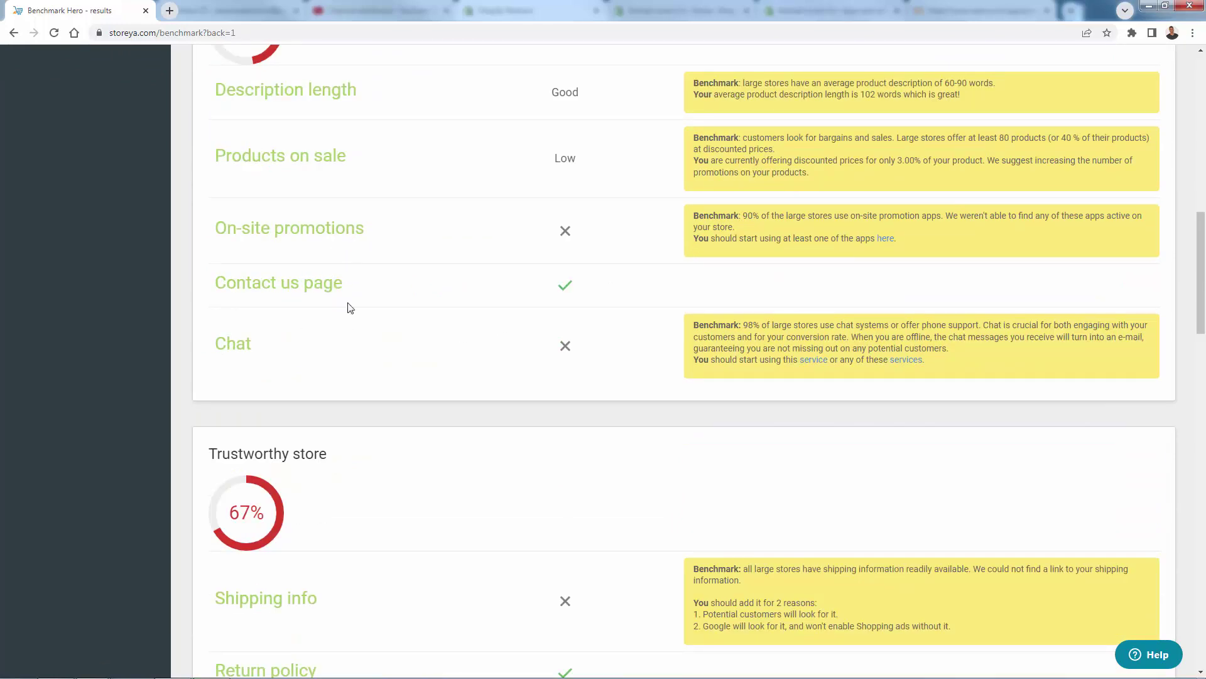
scroll(322, 328, down, 2)
scroll(321, 328, down, 3)
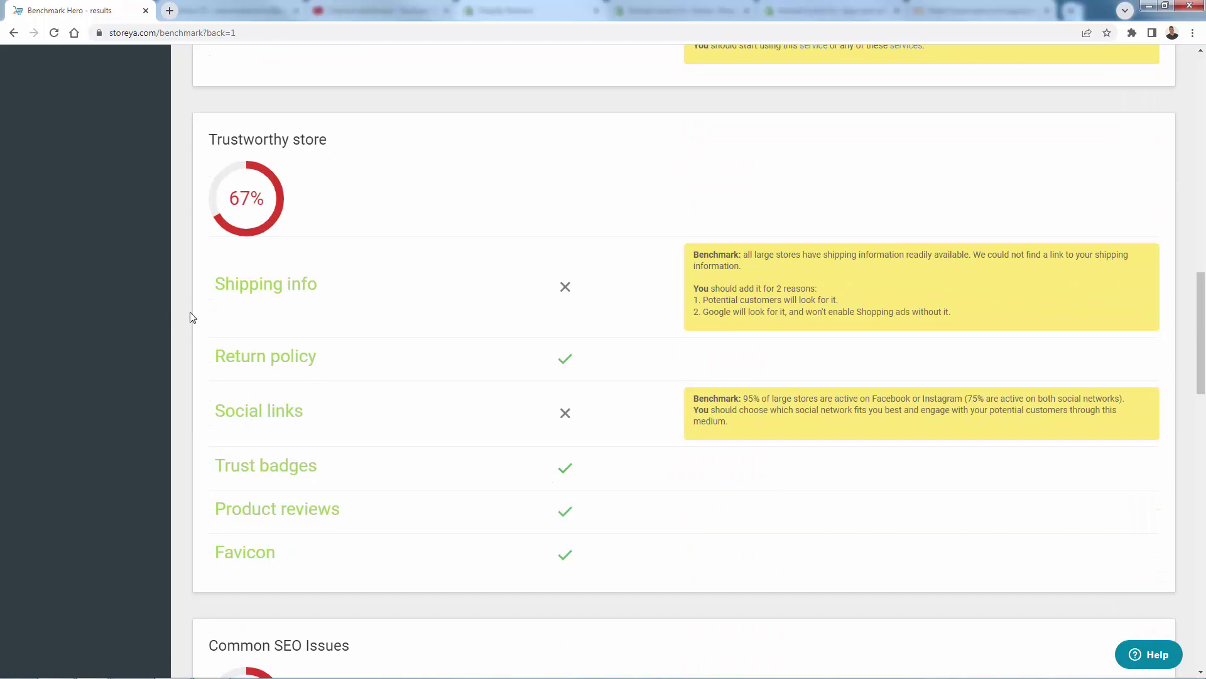
scroll(363, 310, down, 6)
scroll(374, 293, down, 9)
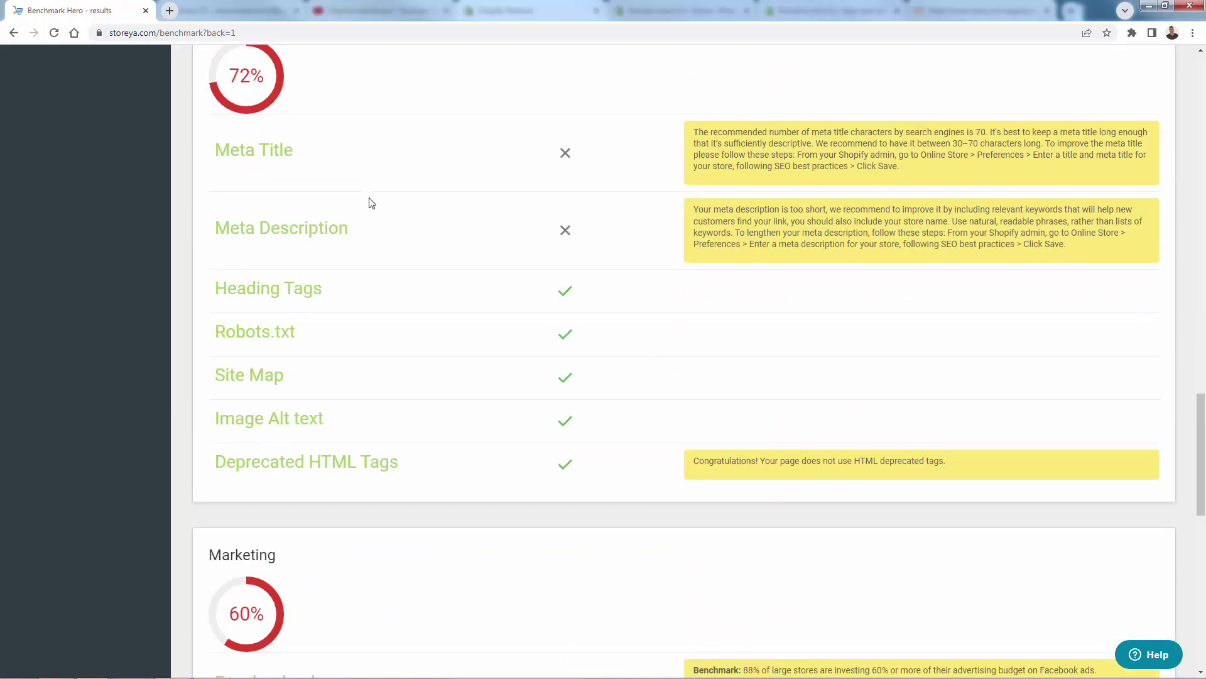
scroll(433, 412, down, 4)
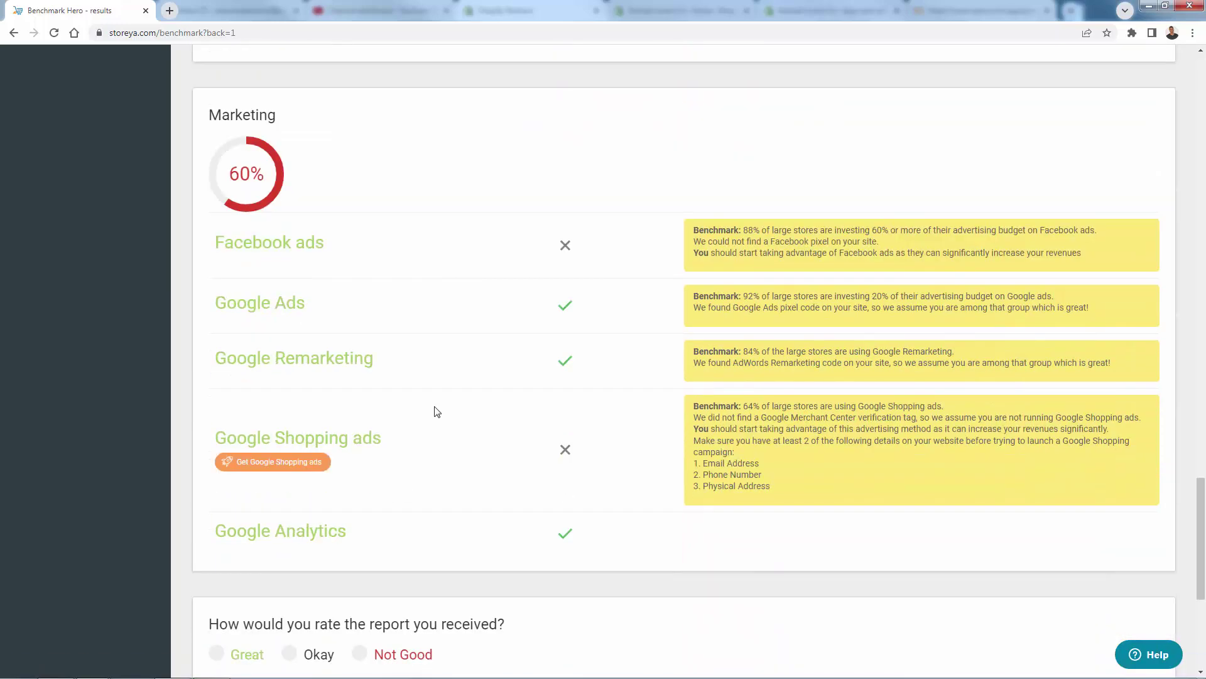
scroll(485, 323, up, 14)
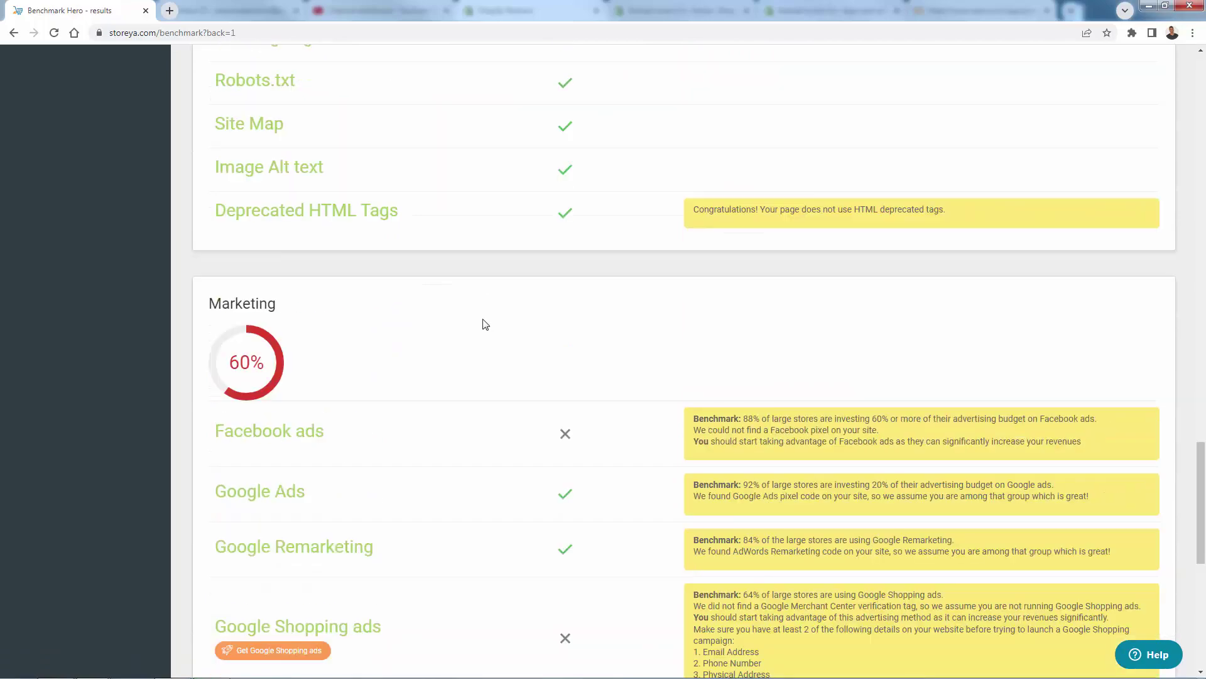
scroll(432, 394, up, 20)
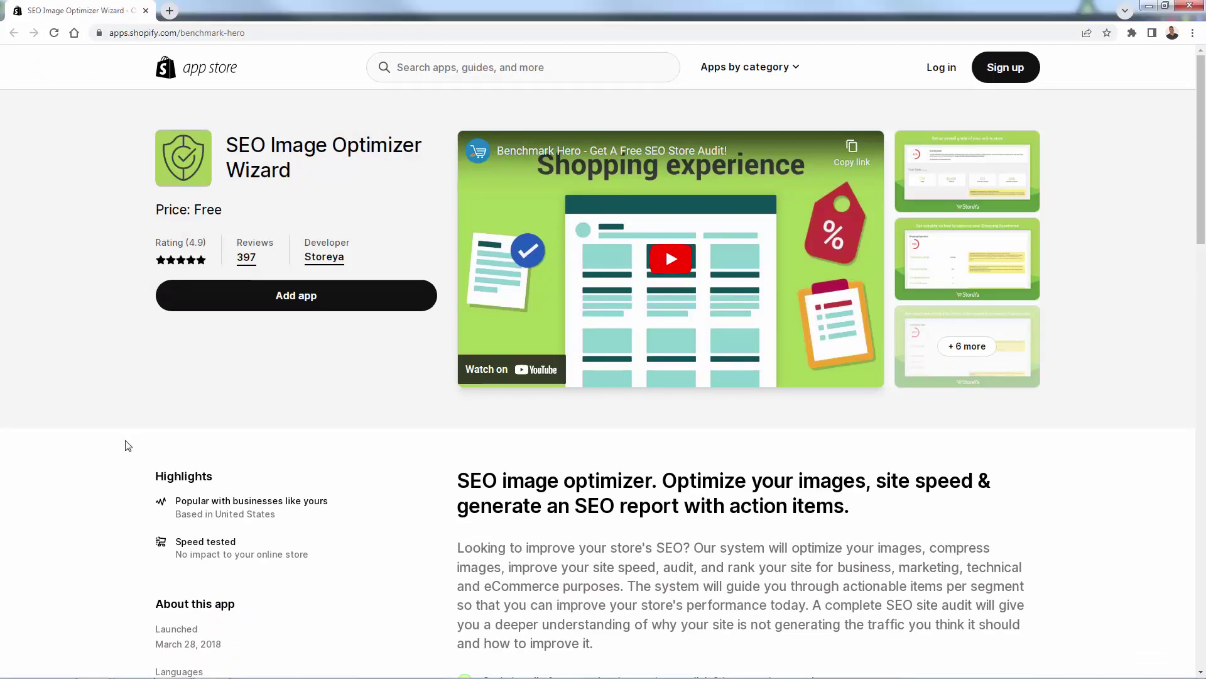
- Scroll the SEO Image Optimizer Wizard listing down to its reviews and back to the top
scroll(127, 446, down, 8)
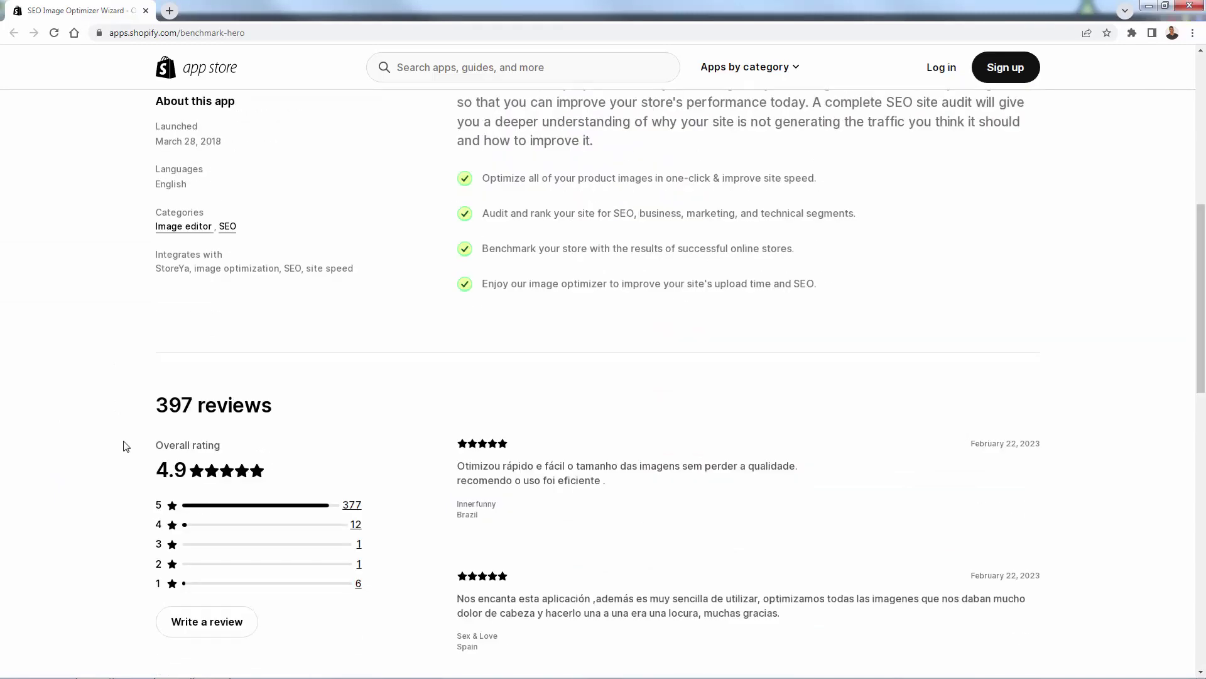
scroll(125, 446, up, 3)
scroll(127, 446, up, 5)
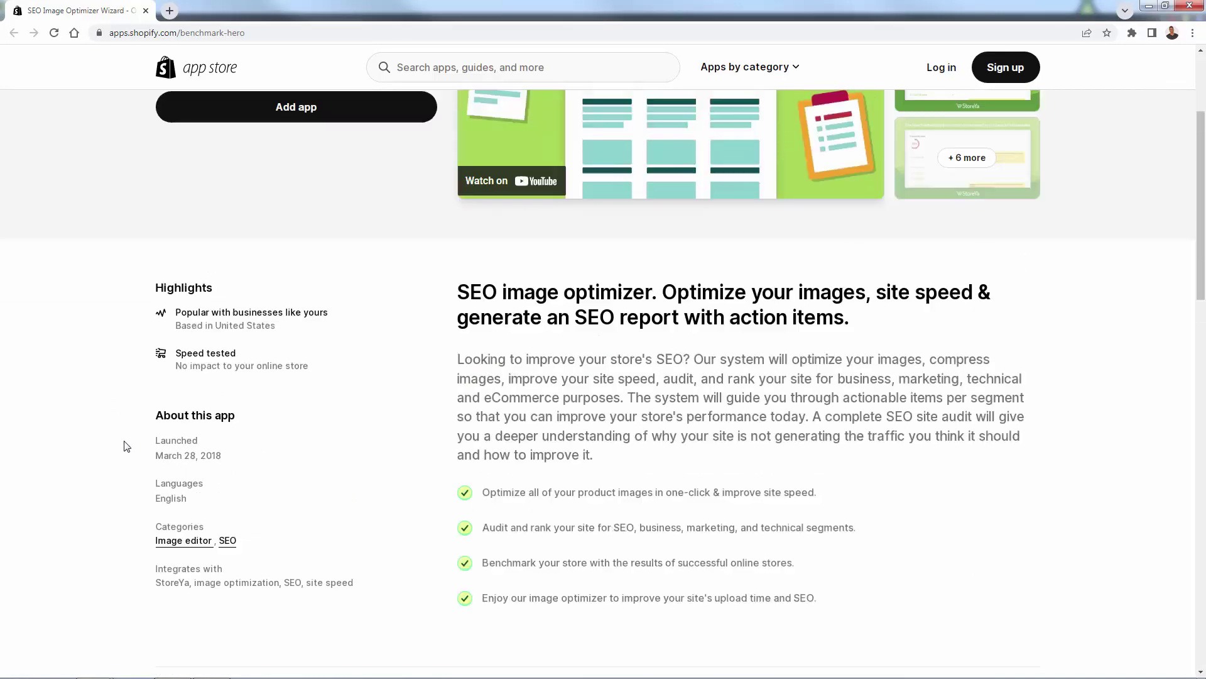